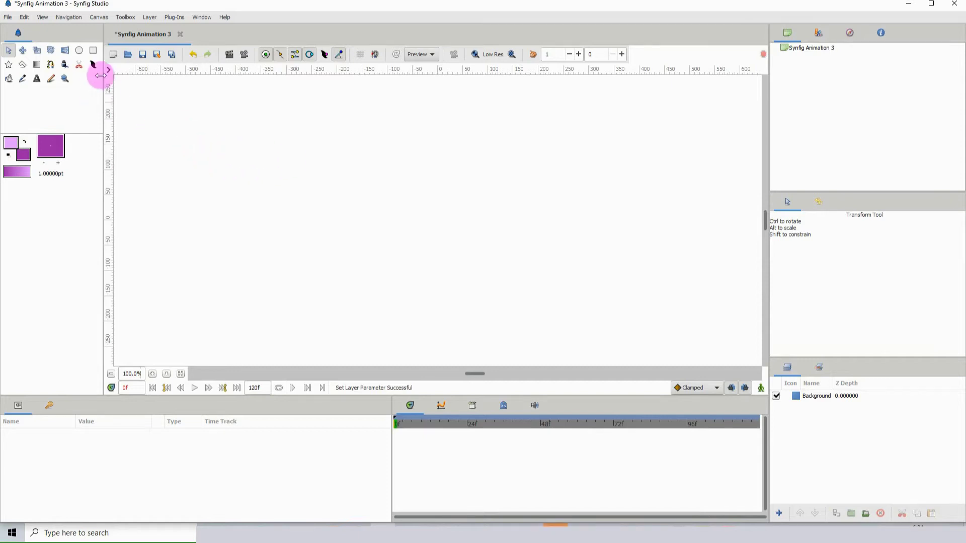
Draw four purple circles down the left side of the canvas.
{"action": "left_click", "coordinate": [79, 51]}
{"action": "left_click_drag", "start_coordinate": [188, 114], "coordinate": [206, 134]}
{"action": "left_click_drag", "start_coordinate": [186, 195], "coordinate": [190, 197]}
{"action": "left_click_drag", "start_coordinate": [175, 234], "coordinate": [214, 267]}
{"action": "left_click_drag", "start_coordinate": [217, 302], "coordinate": [249, 319]}
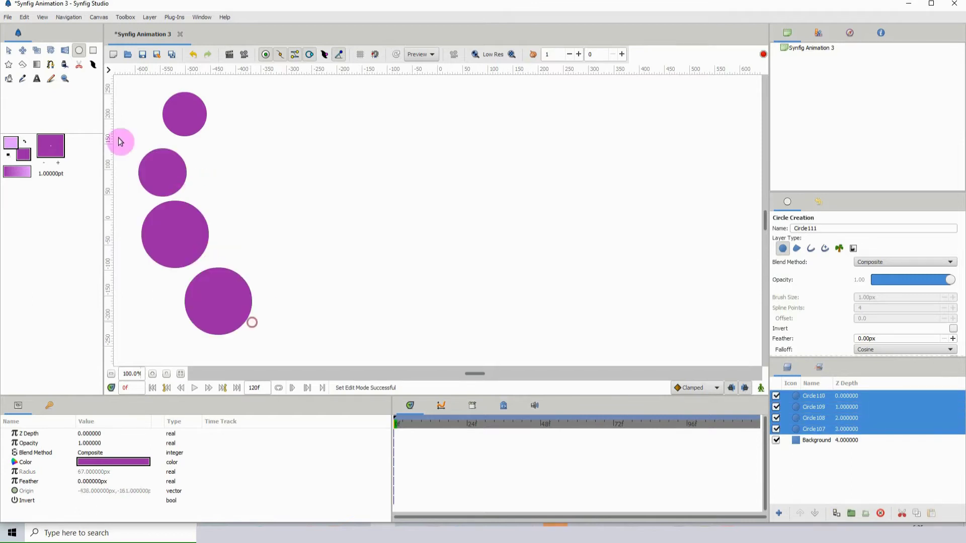
Draw stars in the middle and a small and a larger purple square on the right.
{"action": "left_click_drag", "start_coordinate": [379, 103], "coordinate": [379, 154]}
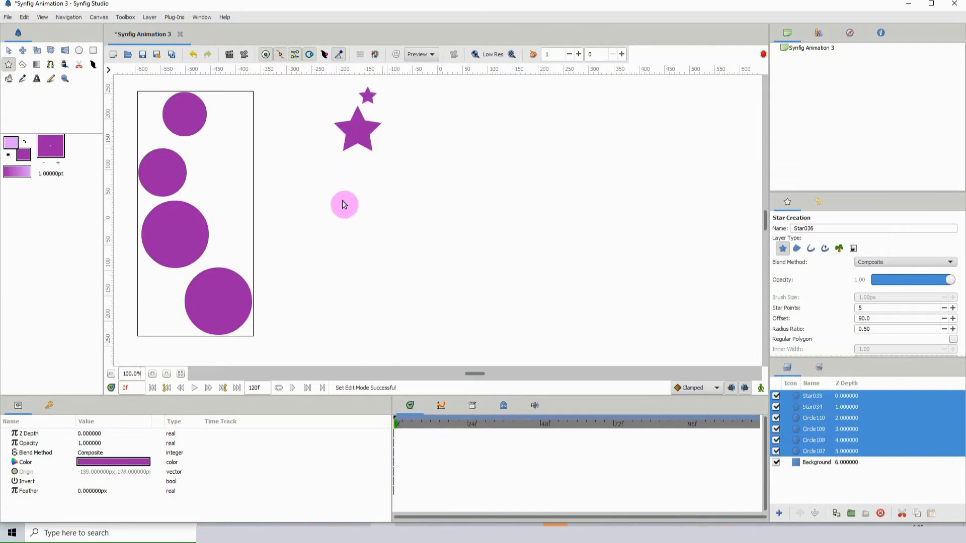
{"action": "left_click_drag", "start_coordinate": [365, 224], "coordinate": [352, 228]}
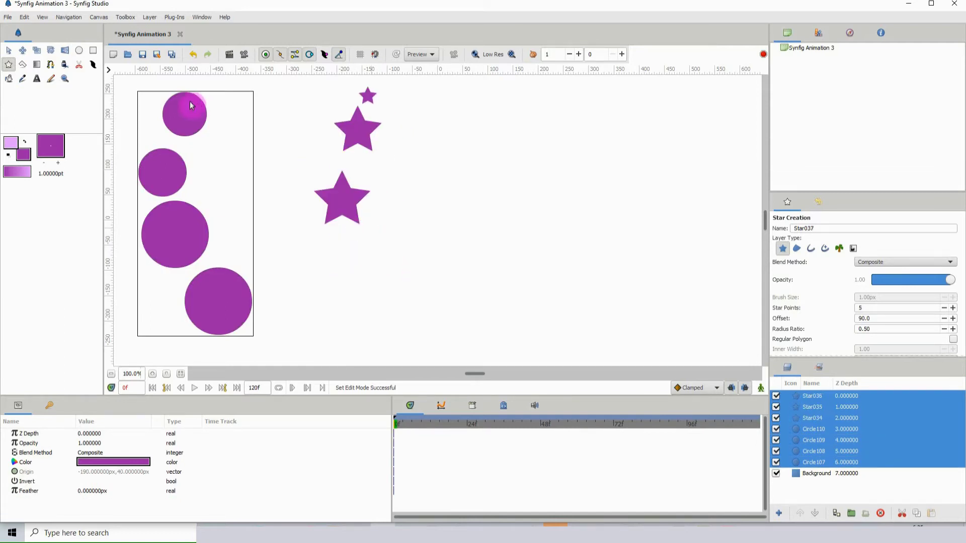
{"action": "left_click", "coordinate": [93, 50]}
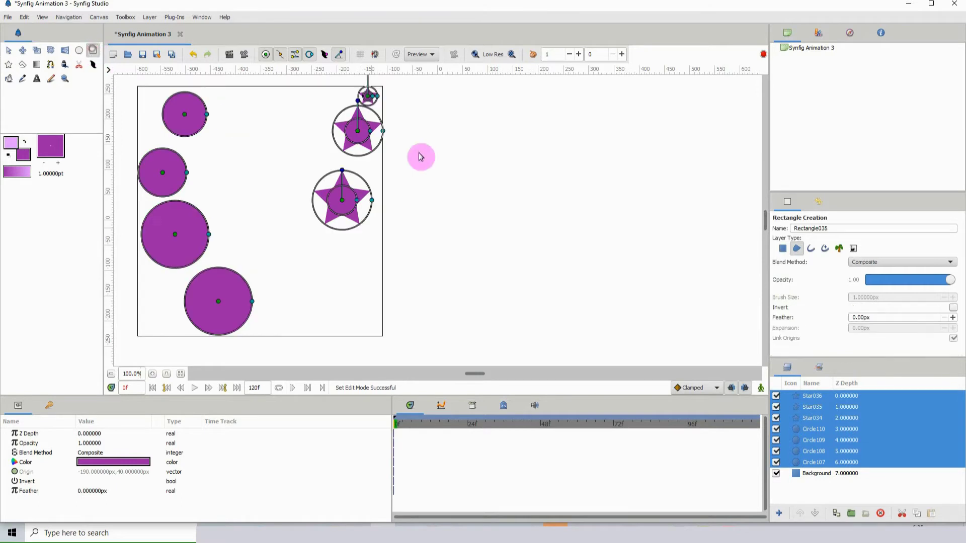
{"action": "left_click_drag", "start_coordinate": [502, 115], "coordinate": [547, 150]}
{"action": "left_click_drag", "start_coordinate": [510, 193], "coordinate": [576, 243]}
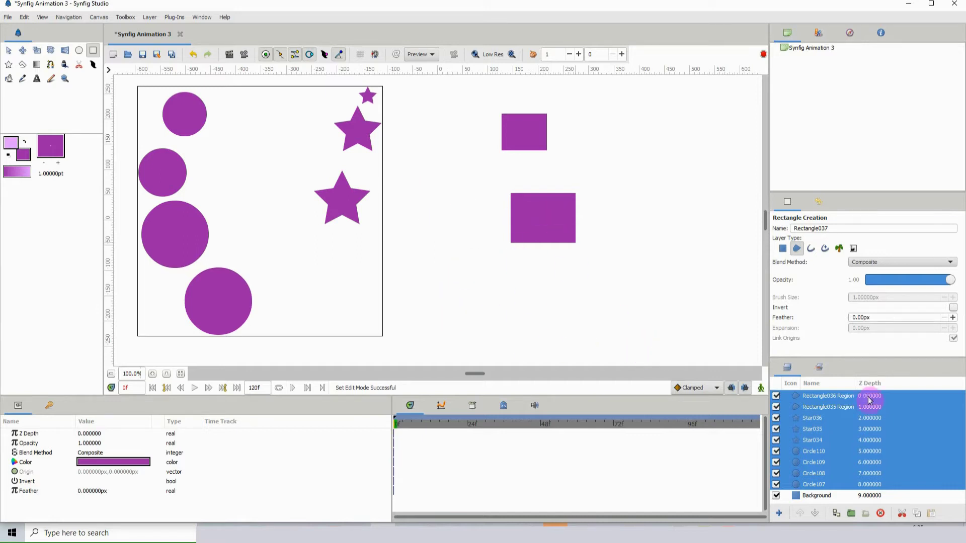
Group the two square layers into a group named squares.
{"action": "left_click", "coordinate": [902, 395]}
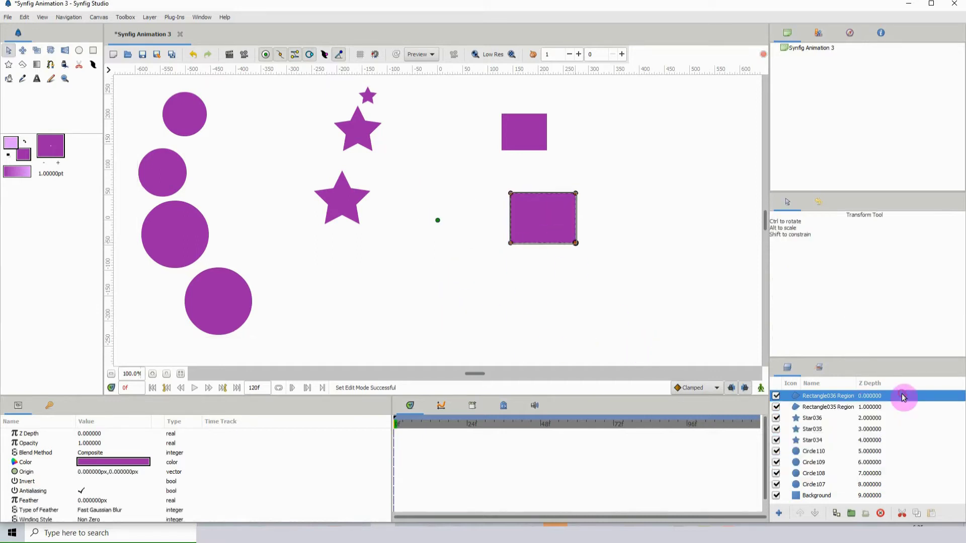
{"action": "left_click", "coordinate": [874, 408], "text": "ctrl"}
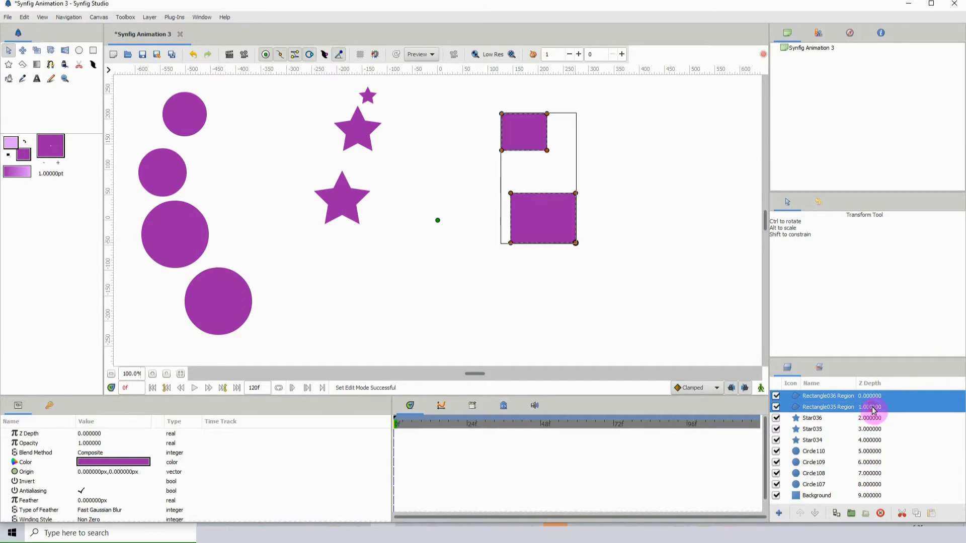
{"action": "left_click", "coordinate": [852, 514]}
{"action": "double_click", "coordinate": [812, 397]}
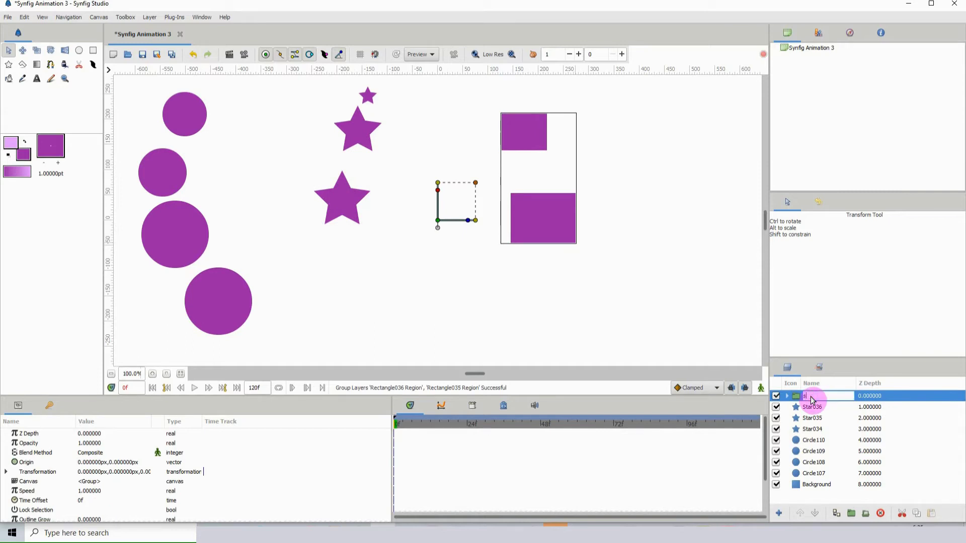
{"action": "key", "text": "Return"}
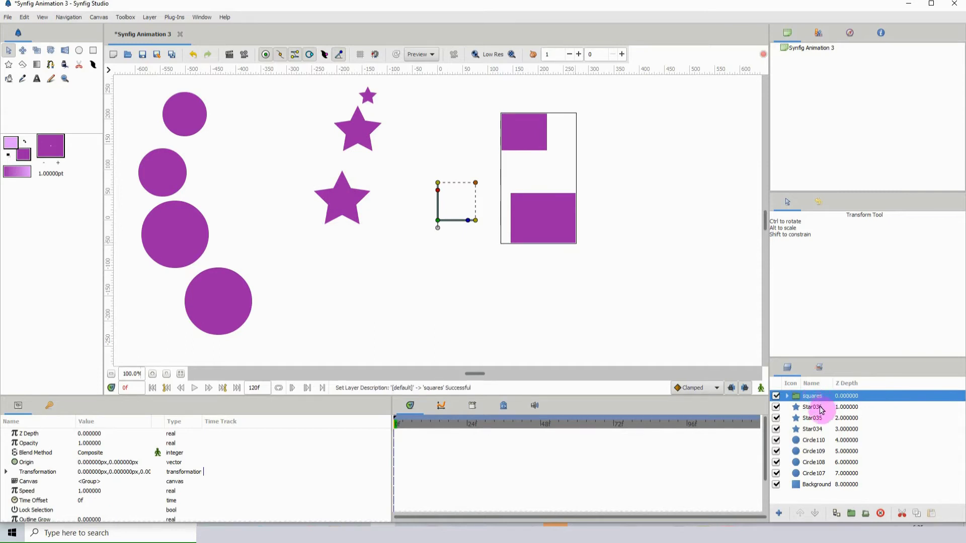
Group the three star layers into a group named stars.
{"action": "left_click", "coordinate": [822, 409]}
{"action": "left_click", "coordinate": [812, 429], "text": "shift"}
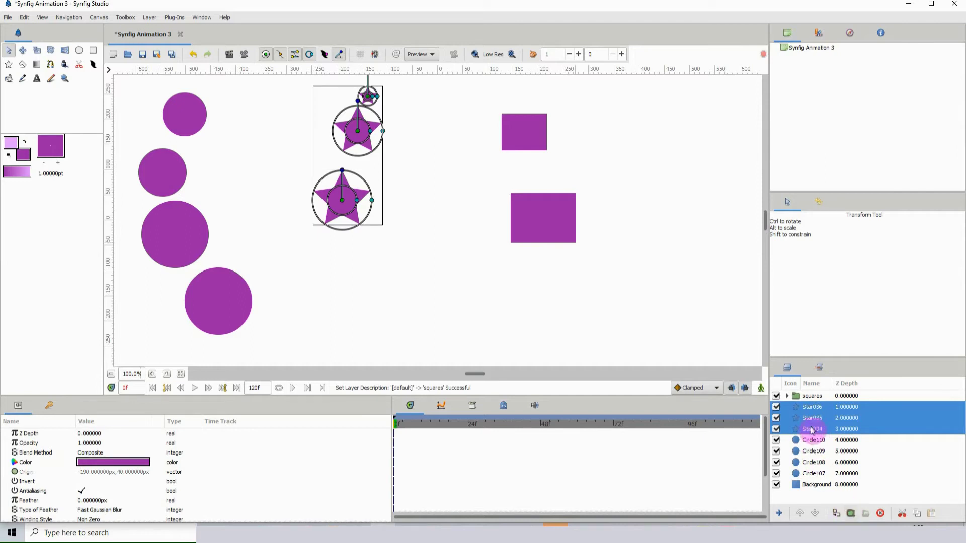
{"action": "left_click", "coordinate": [852, 514]}
{"action": "left_click", "coordinate": [819, 420]}
{"action": "double_click", "coordinate": [812, 408]}
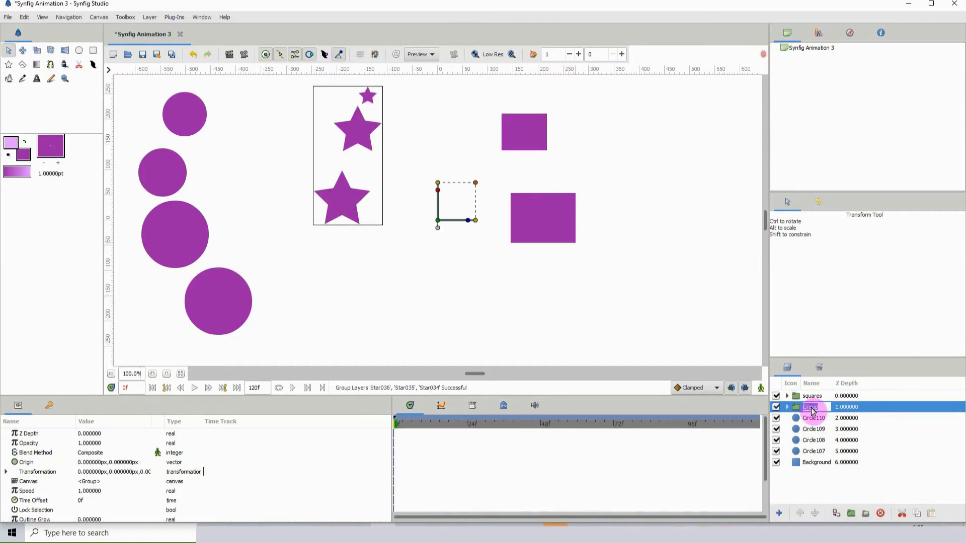
{"action": "type", "text": "stars"}
{"action": "key", "text": "Return"}
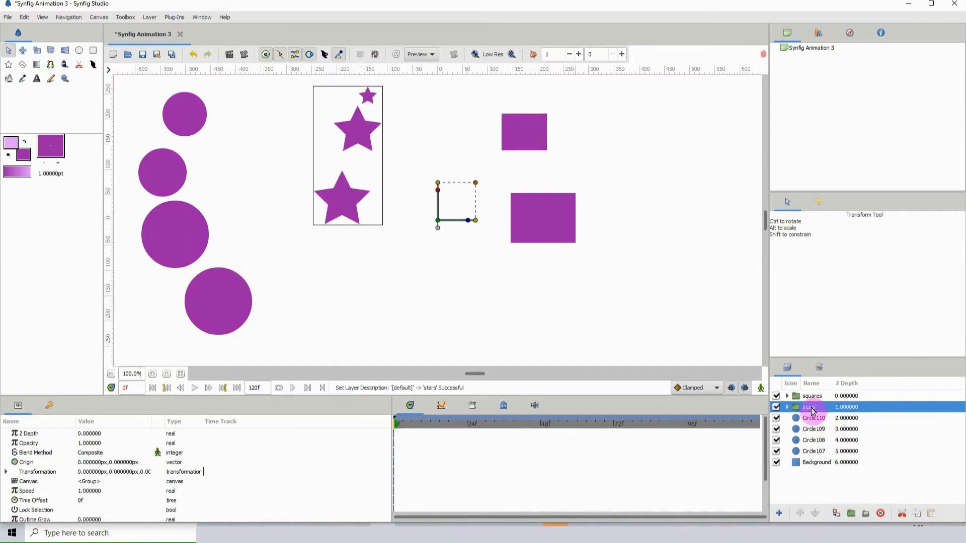
Group the four circle layers into a group named circles.
{"action": "left_click", "coordinate": [818, 419]}
{"action": "left_click", "coordinate": [814, 451], "text": "shift"}
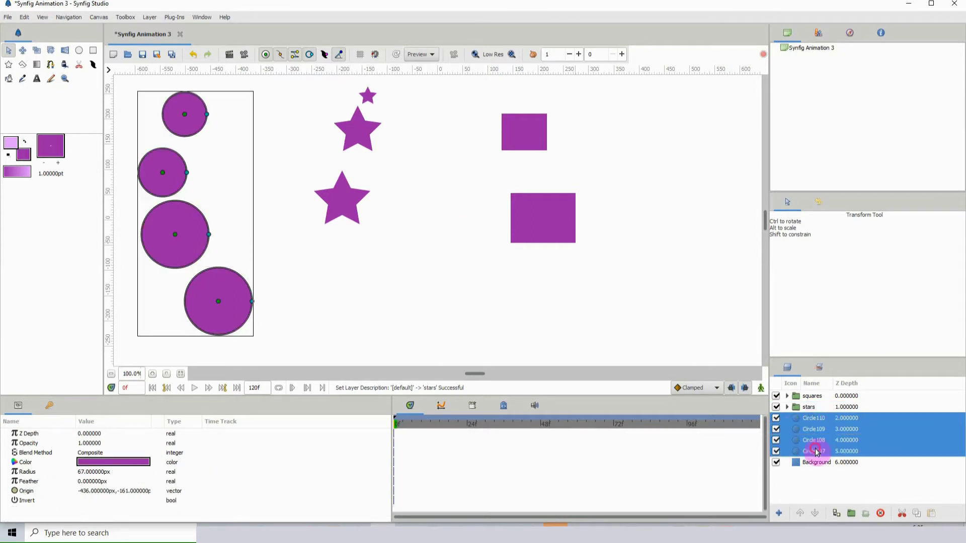
{"action": "left_click", "coordinate": [853, 515]}
{"action": "double_click", "coordinate": [811, 420]}
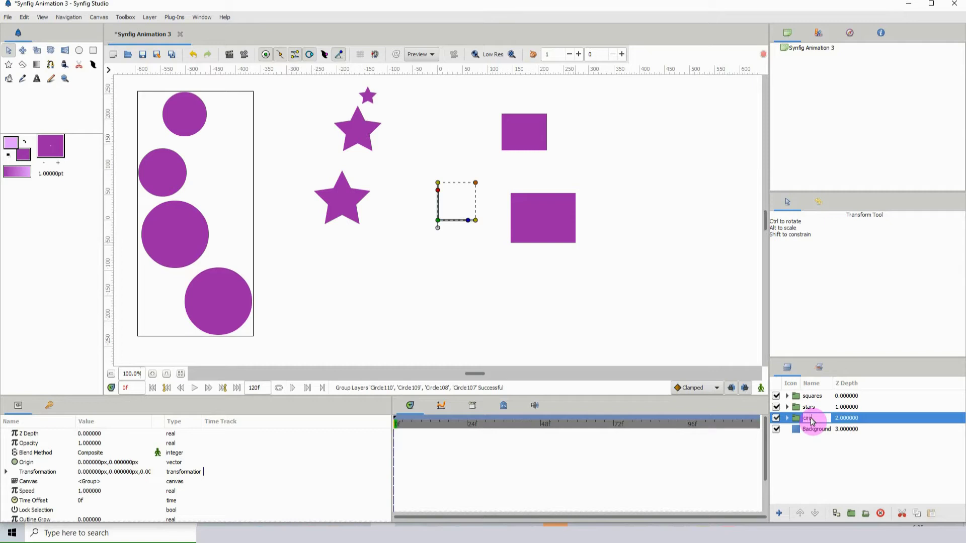
{"action": "type", "text": "circles"}
{"action": "key", "text": "Return"}
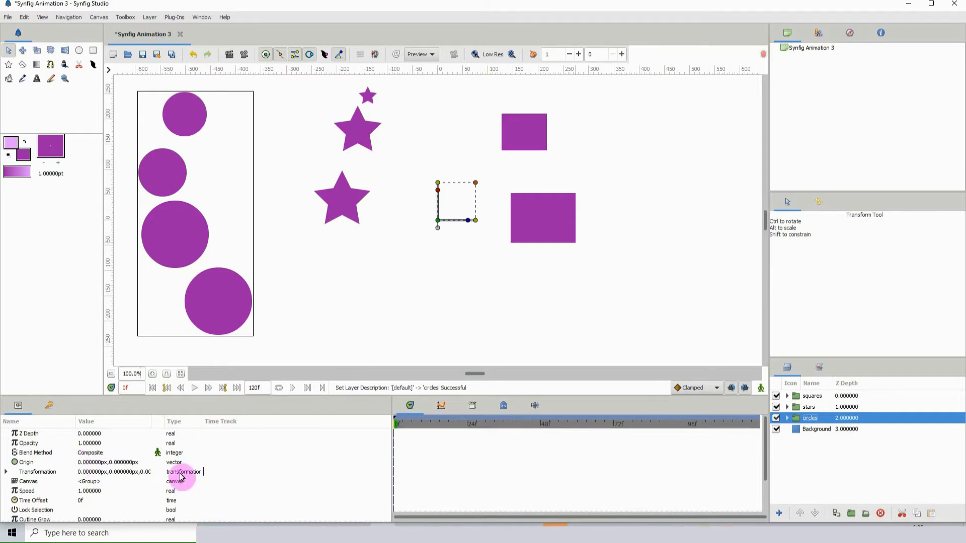
Export the squares group's Canvas parameter as a value named Squares.
{"action": "left_click", "coordinate": [30, 483]}
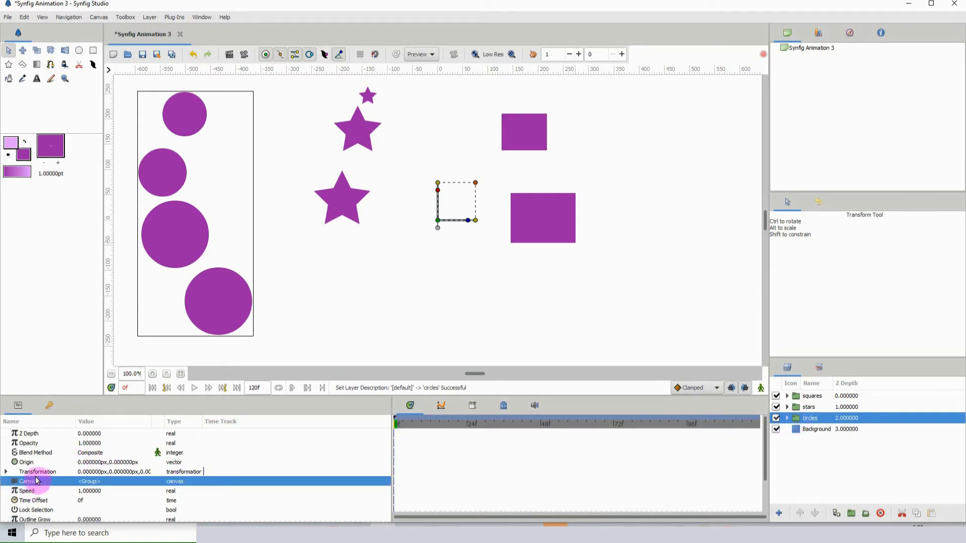
{"action": "left_click", "coordinate": [805, 429]}
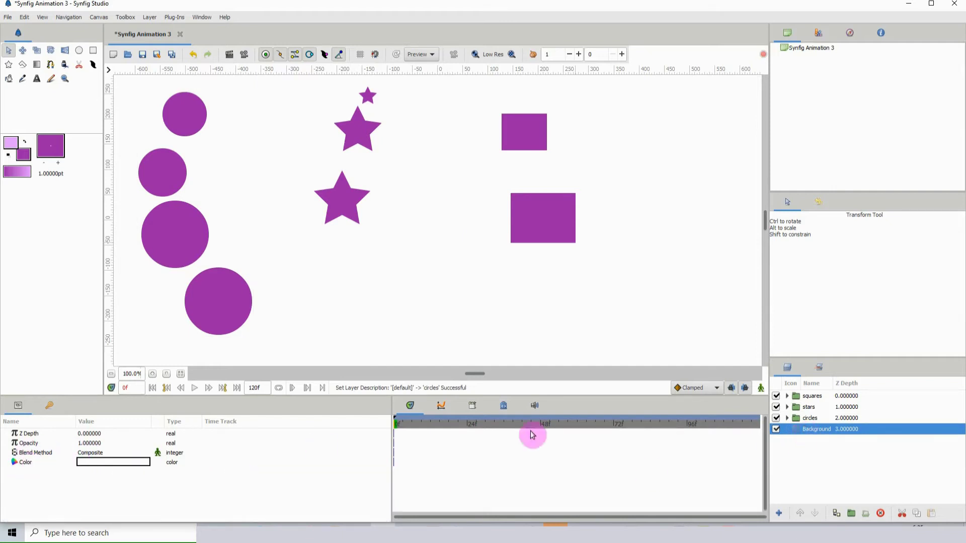
{"action": "left_click", "coordinate": [804, 397]}
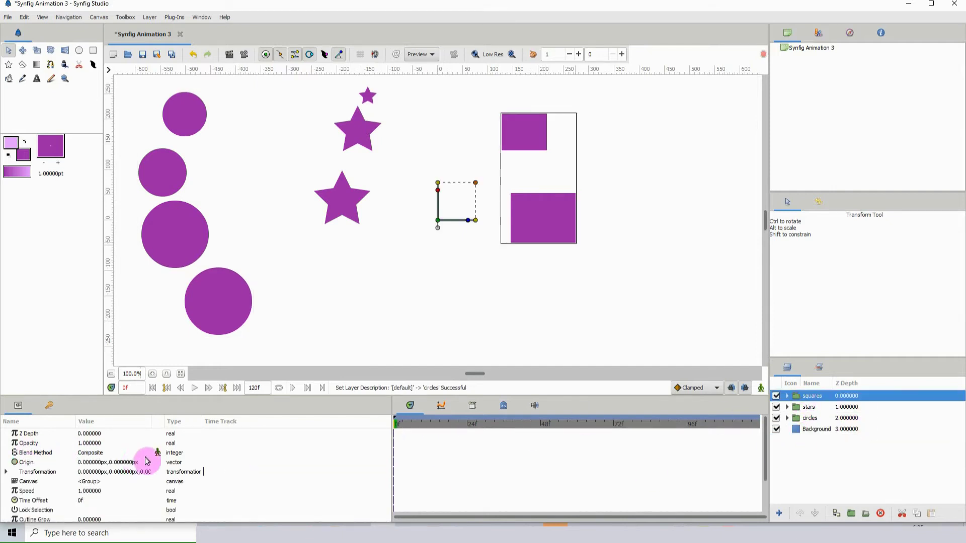
{"action": "left_click", "coordinate": [38, 482]}
{"action": "right_click", "coordinate": [35, 485]}
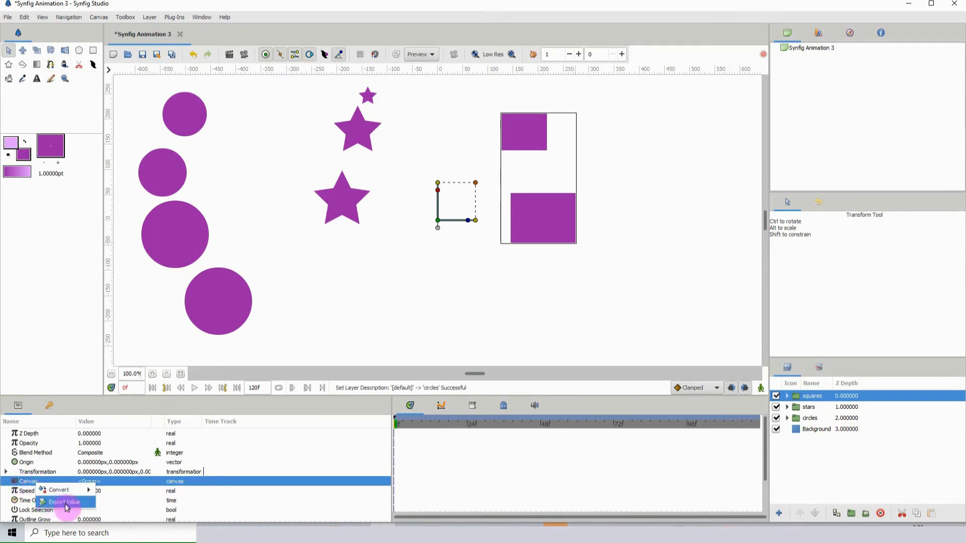
{"action": "left_click", "coordinate": [72, 505]}
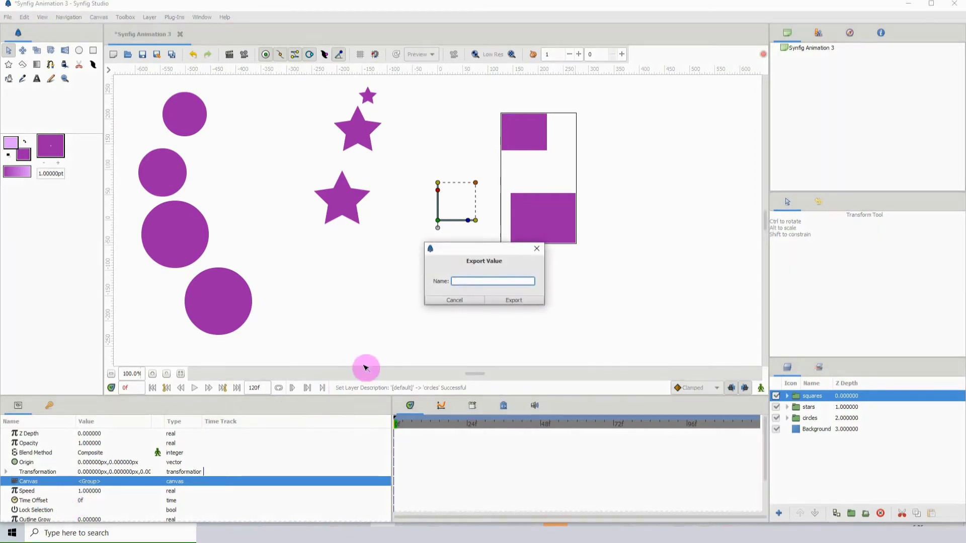
{"action": "key", "text": "Caps_Lock"}
{"action": "type", "text": "Squares"}
{"action": "double_click", "coordinate": [464, 281]}
{"action": "left_click", "coordinate": [513, 301]}
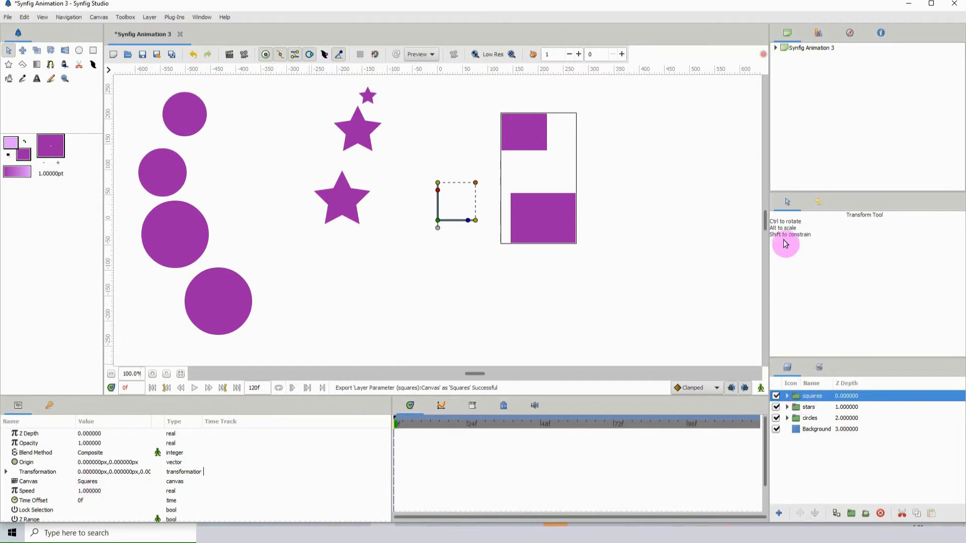
Open the exported Squares canvas from the Canvas Browser.
{"action": "left_click", "coordinate": [776, 49]}
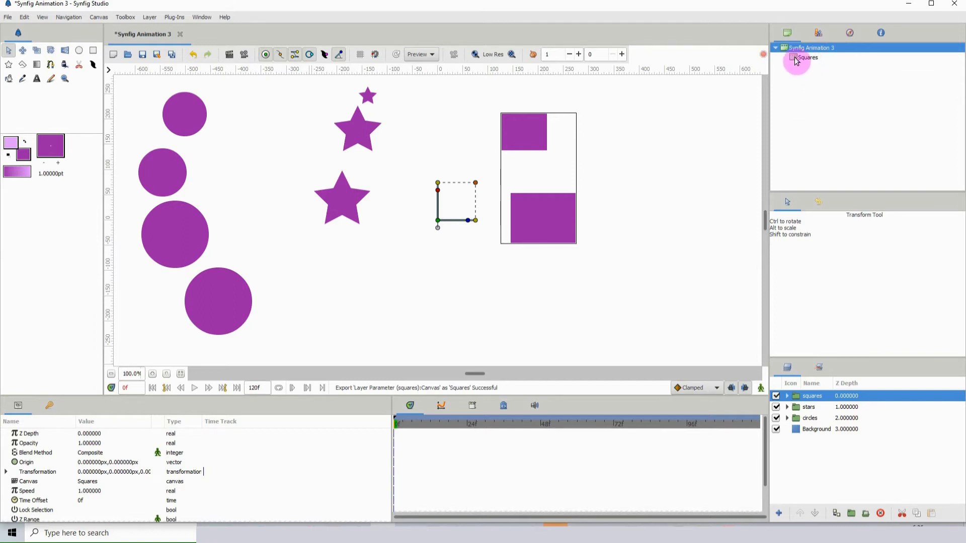
{"action": "left_click", "coordinate": [797, 59]}
{"action": "double_click", "coordinate": [796, 59]}
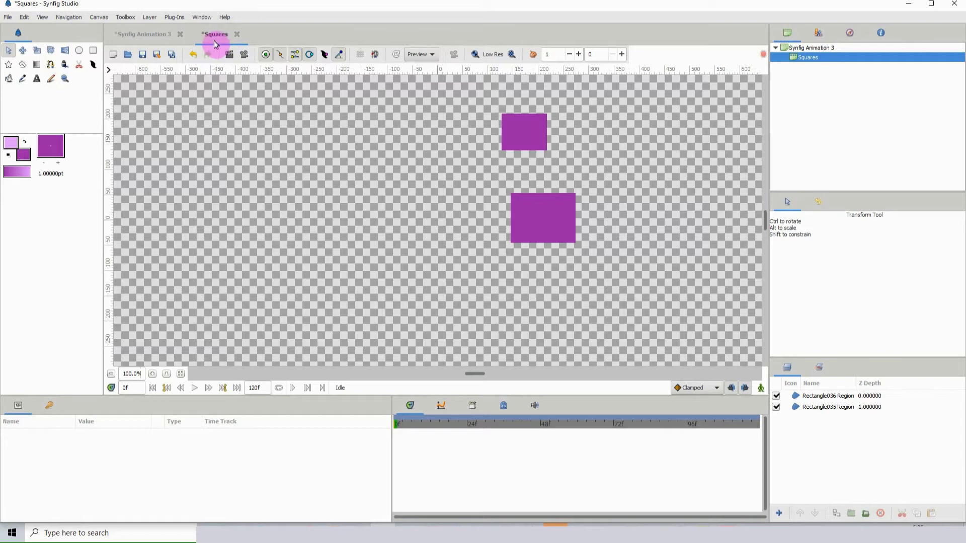
Move the small square down beside the larger square at lower right.
{"action": "left_click", "coordinate": [550, 225]}
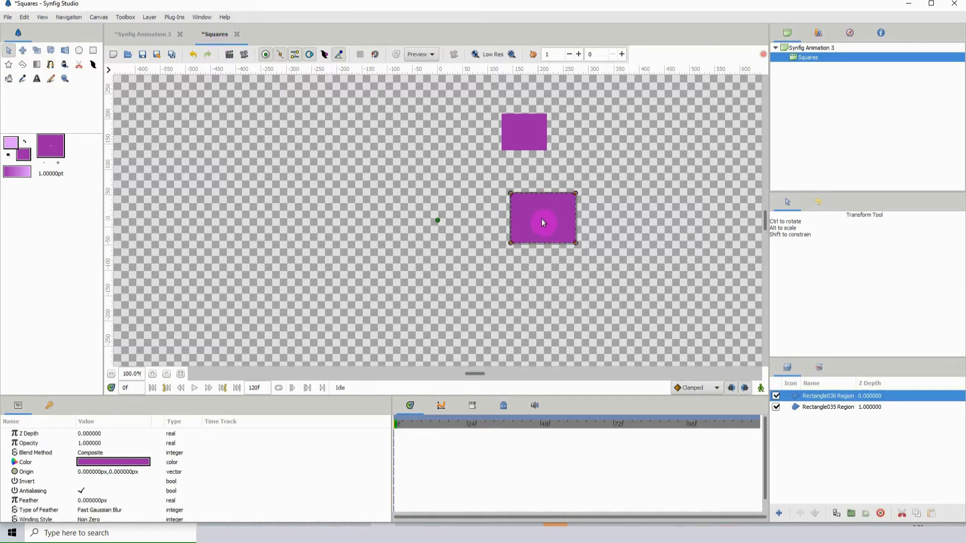
{"action": "left_click_drag", "start_coordinate": [433, 221], "coordinate": [477, 269]}
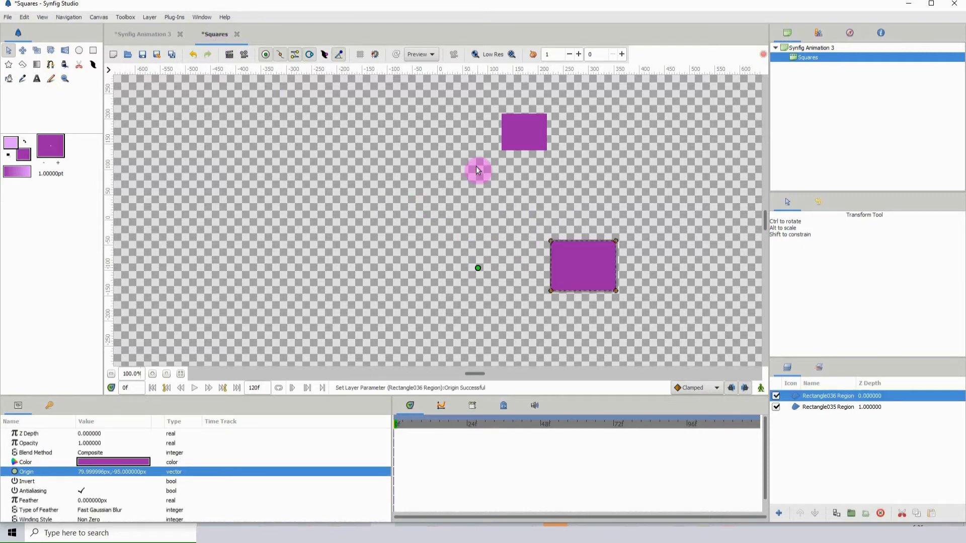
{"action": "left_click", "coordinate": [515, 139]}
{"action": "left_click_drag", "start_coordinate": [437, 220], "coordinate": [575, 232]}
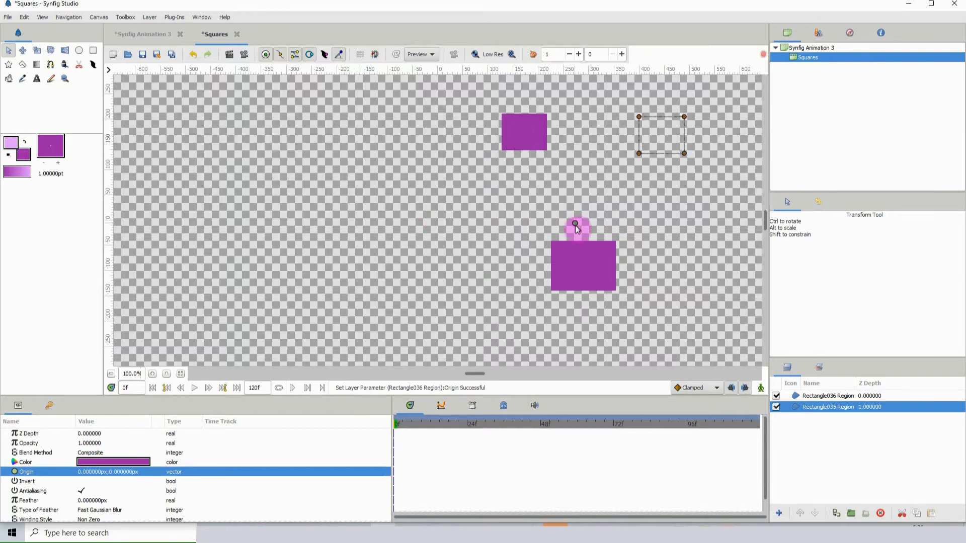
{"action": "left_click", "coordinate": [131, 35]}
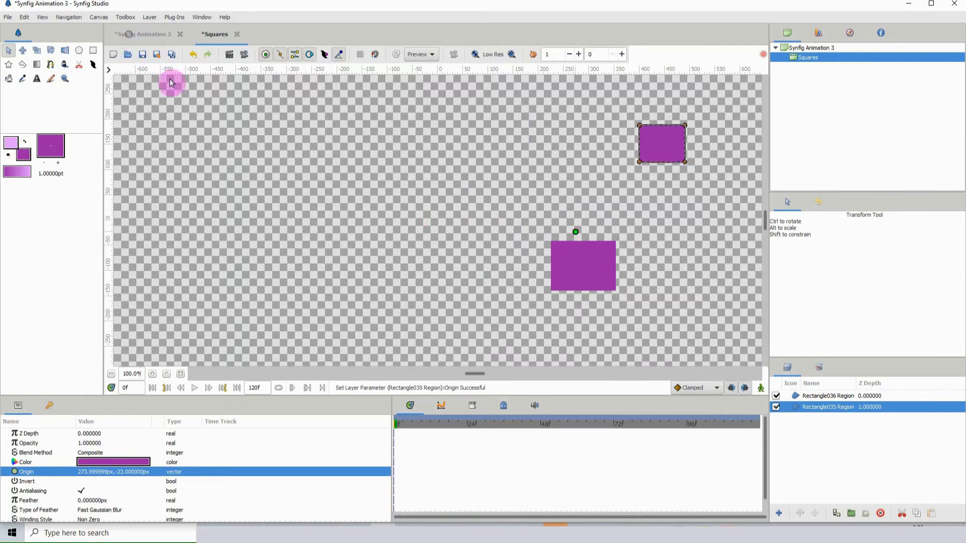
{"action": "left_click", "coordinate": [213, 35]}
{"action": "left_click_drag", "start_coordinate": [575, 232], "coordinate": [584, 339]}
Export the stars group's Canvas parameter as a value named Stars.
{"action": "left_click", "coordinate": [131, 34]}
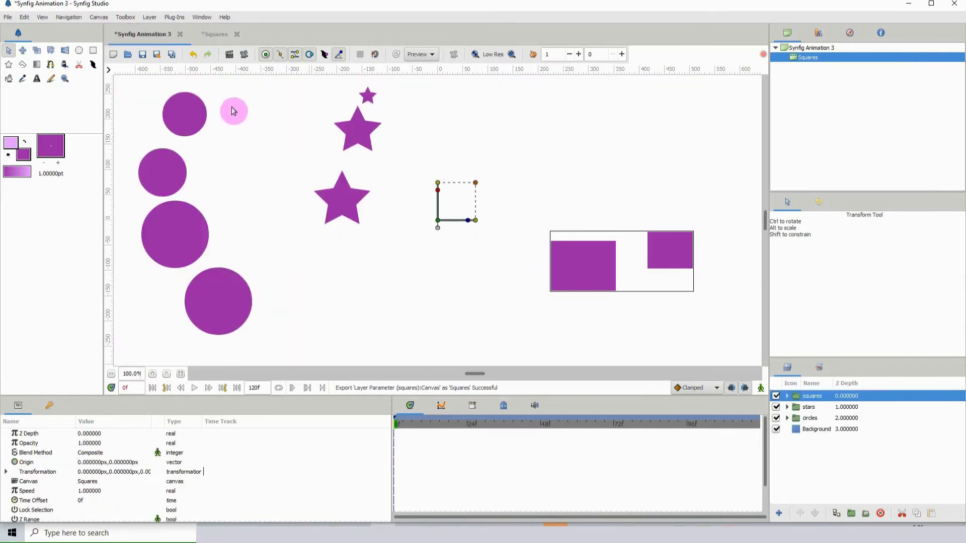
{"action": "left_click", "coordinate": [808, 410]}
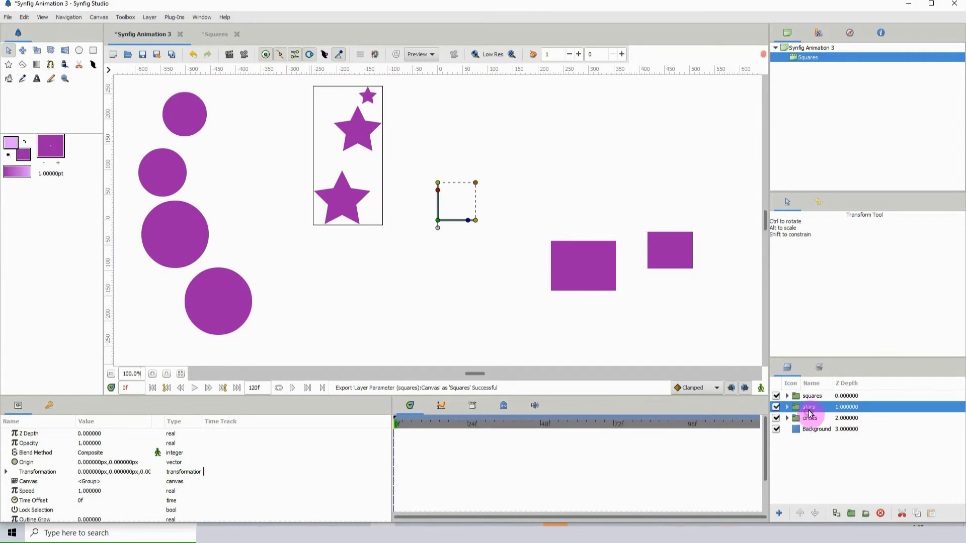
{"action": "right_click", "coordinate": [44, 484]}
{"action": "left_click", "coordinate": [75, 502]}
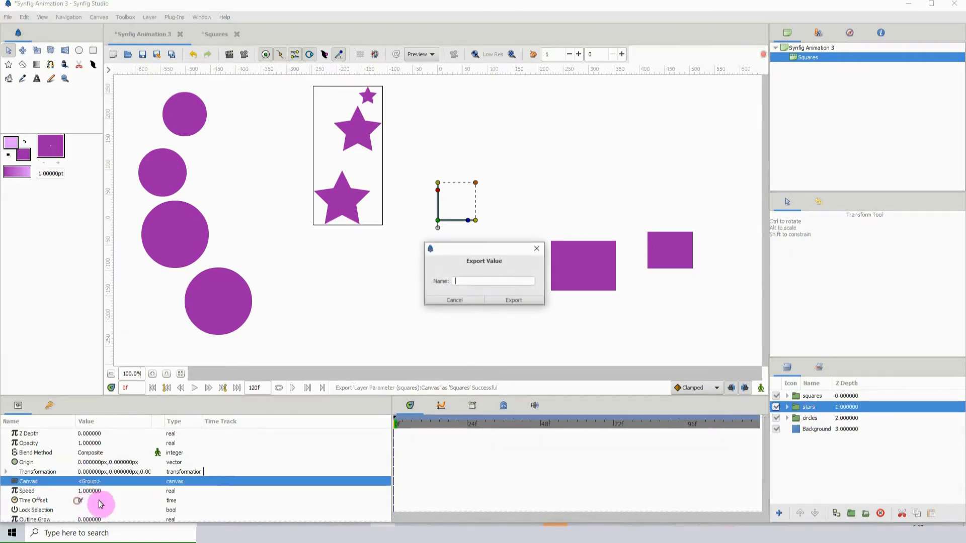
{"action": "type", "text": "S"}
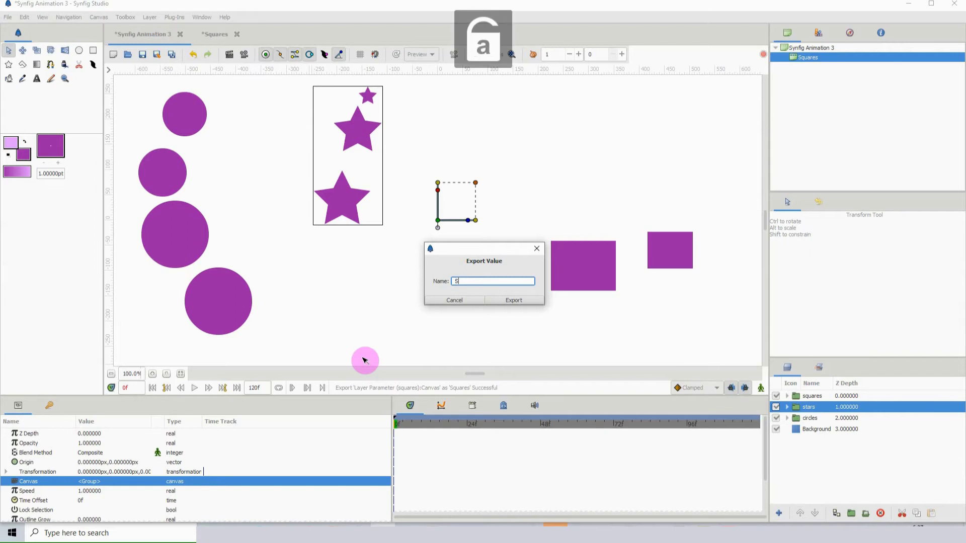
{"action": "type", "text": "tars"}
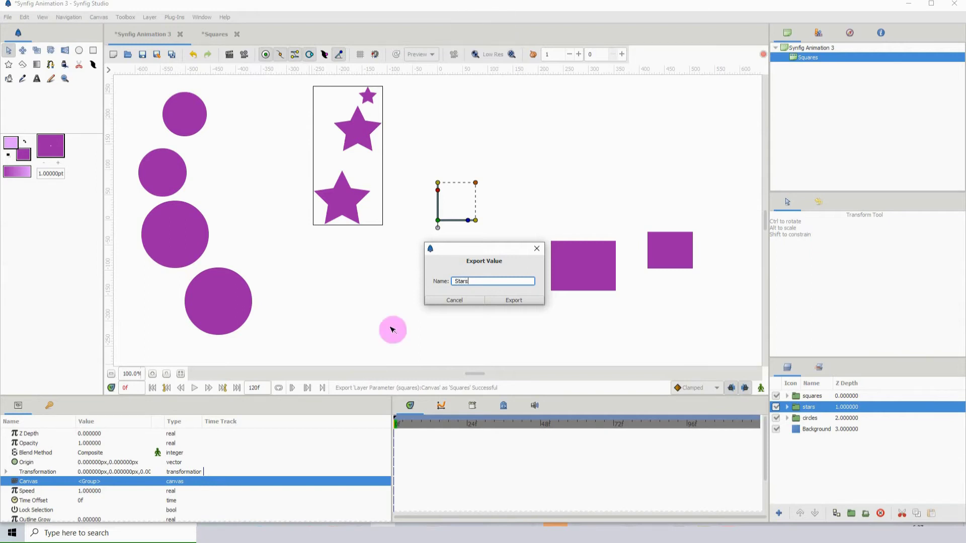
{"action": "left_click", "coordinate": [517, 301]}
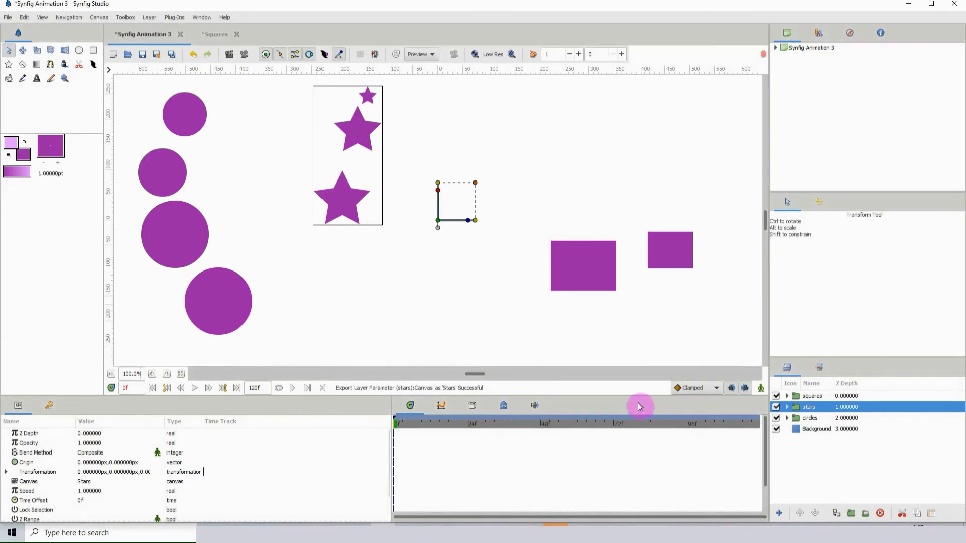
{"action": "double_click", "coordinate": [780, 47]}
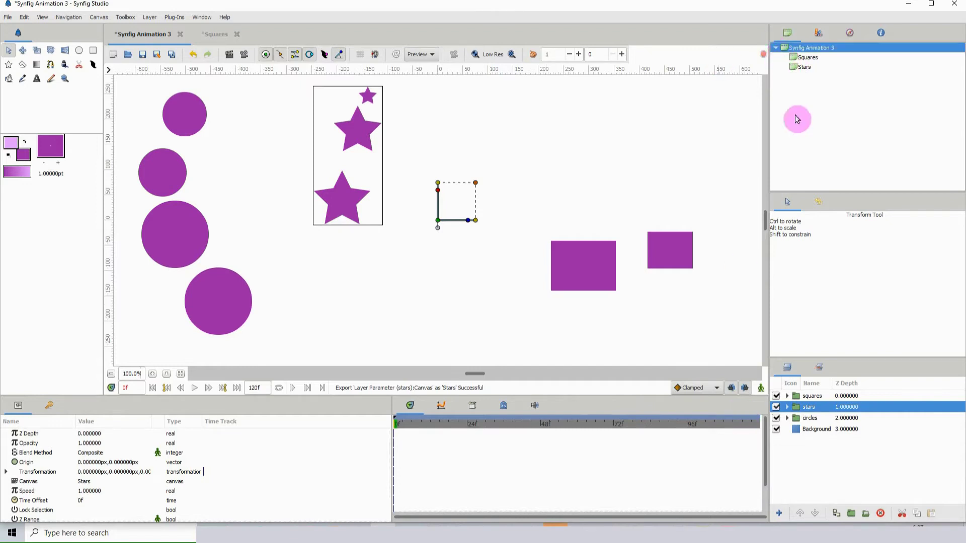
{"action": "left_click", "coordinate": [802, 419]}
Export the circles group's Canvas parameter under the name Circles.
{"action": "right_click", "coordinate": [31, 484]}
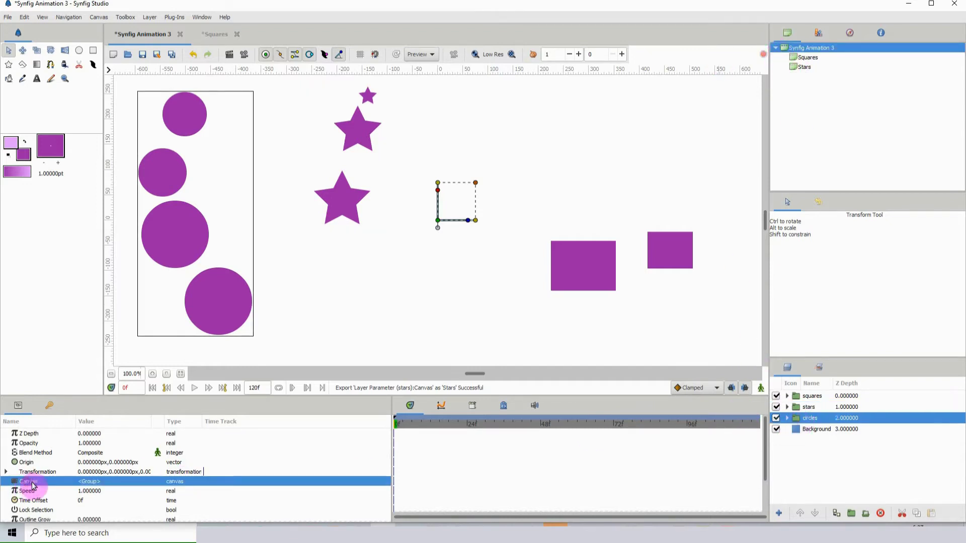
{"action": "left_click", "coordinate": [63, 503]}
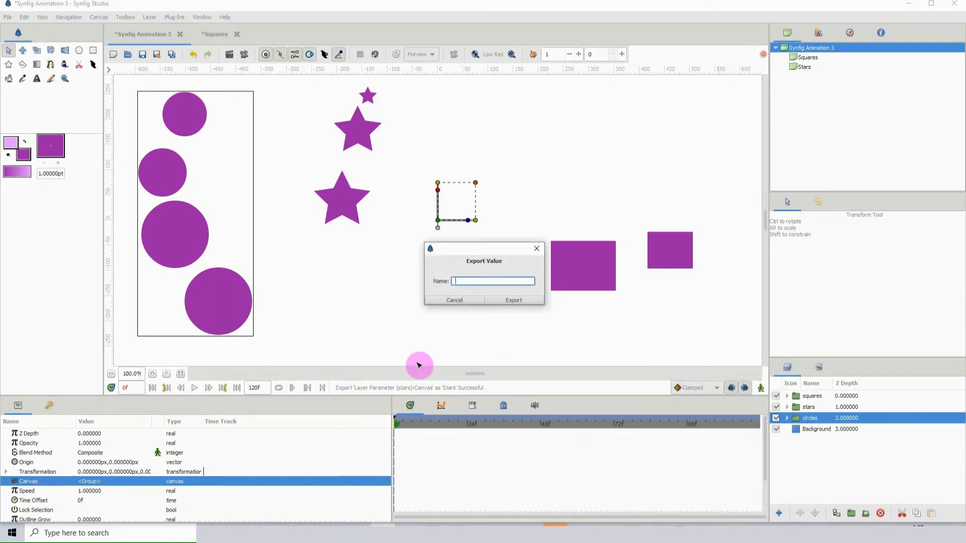
{"action": "type", "text": "Circles"}
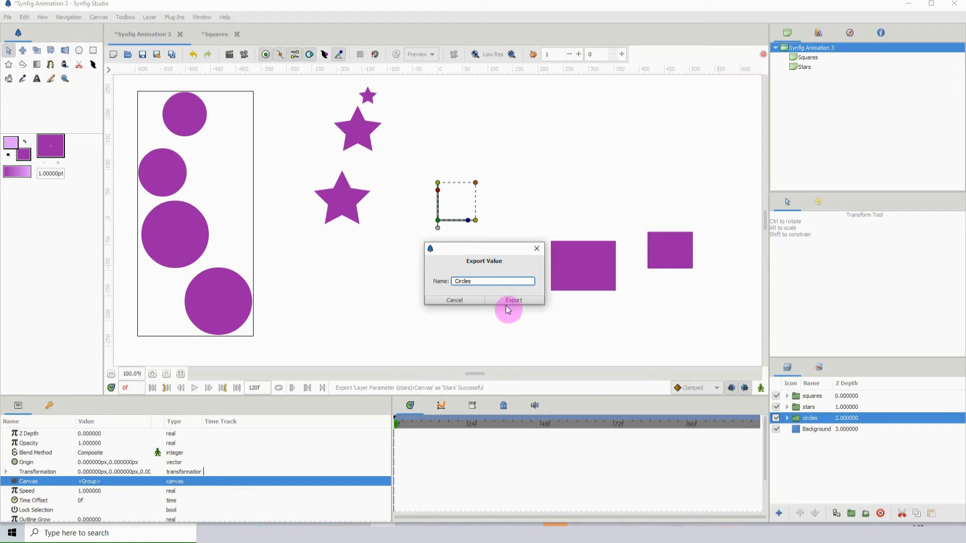
{"action": "left_click", "coordinate": [509, 301]}
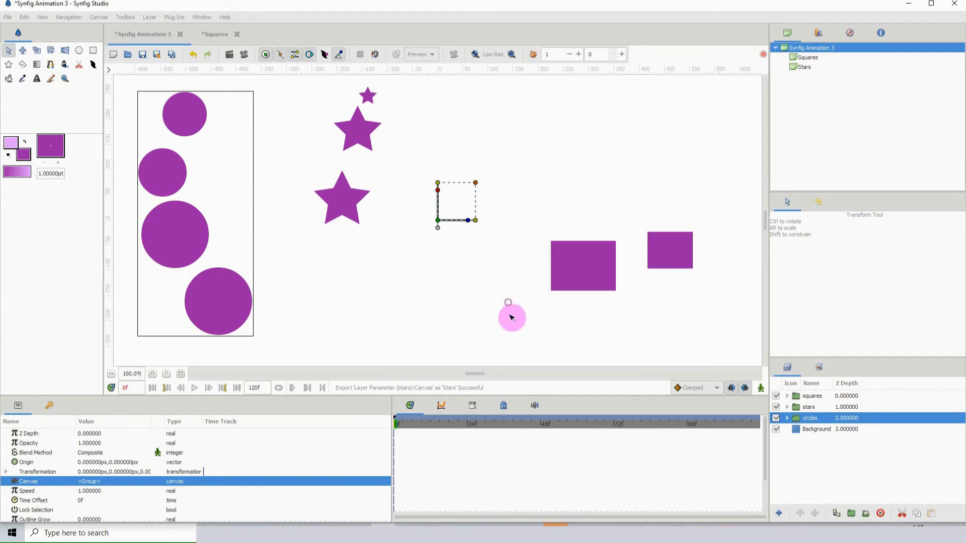
{"action": "left_click", "coordinate": [777, 48]}
{"action": "left_click", "coordinate": [776, 48]}
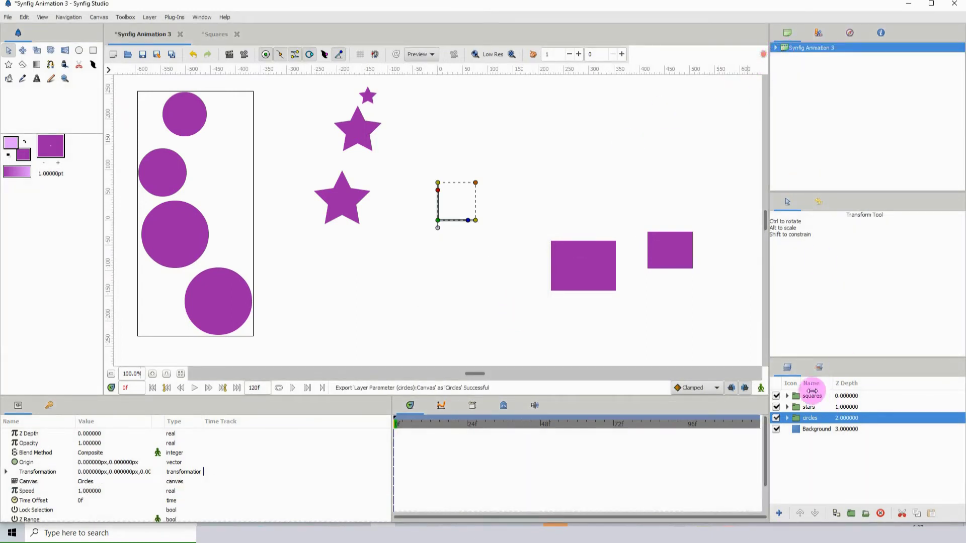
Open the Stars and Circles canvases from the Canvas Browser in their own tabs.
{"action": "left_click", "coordinate": [809, 408]}
{"action": "left_click", "coordinate": [808, 418]}
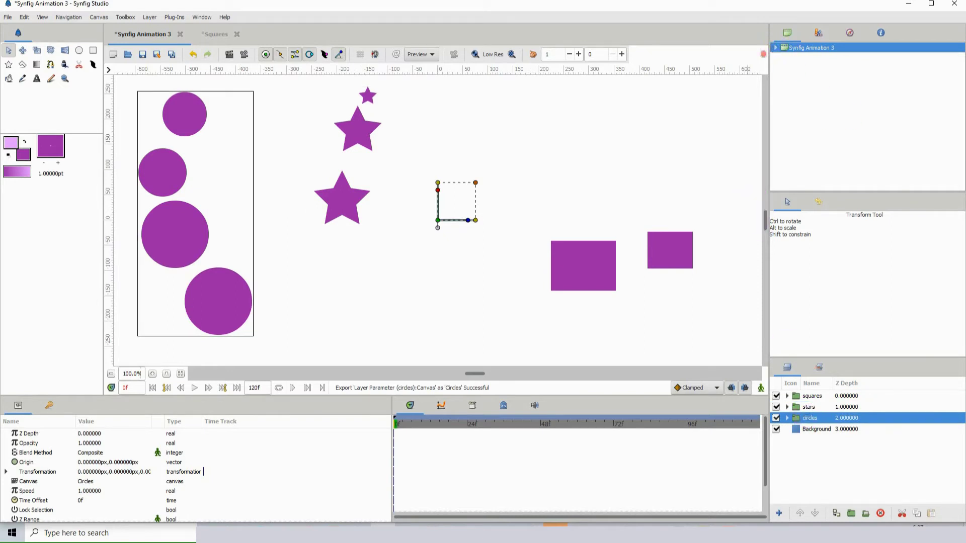
{"action": "left_click", "coordinate": [776, 48]}
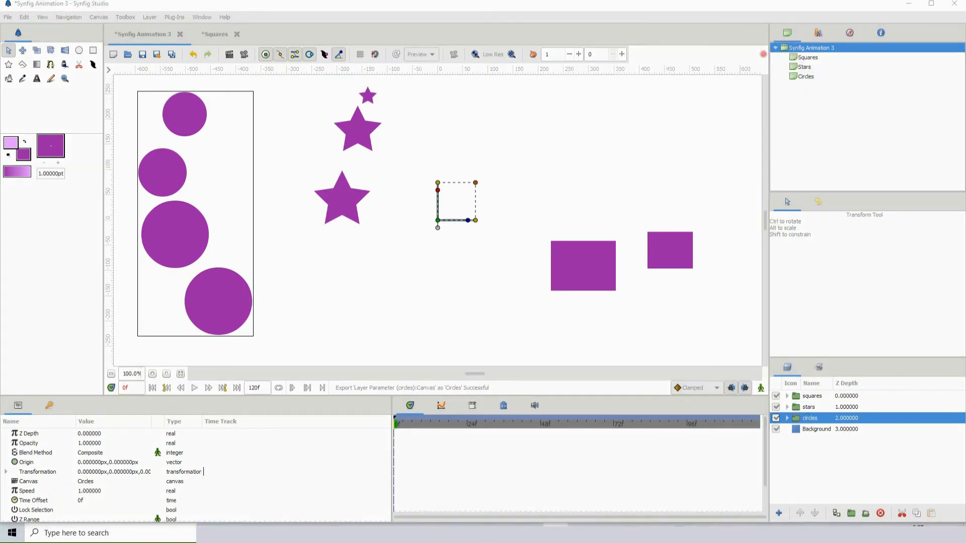
{"action": "left_click", "coordinate": [802, 77]}
{"action": "left_click", "coordinate": [801, 67]}
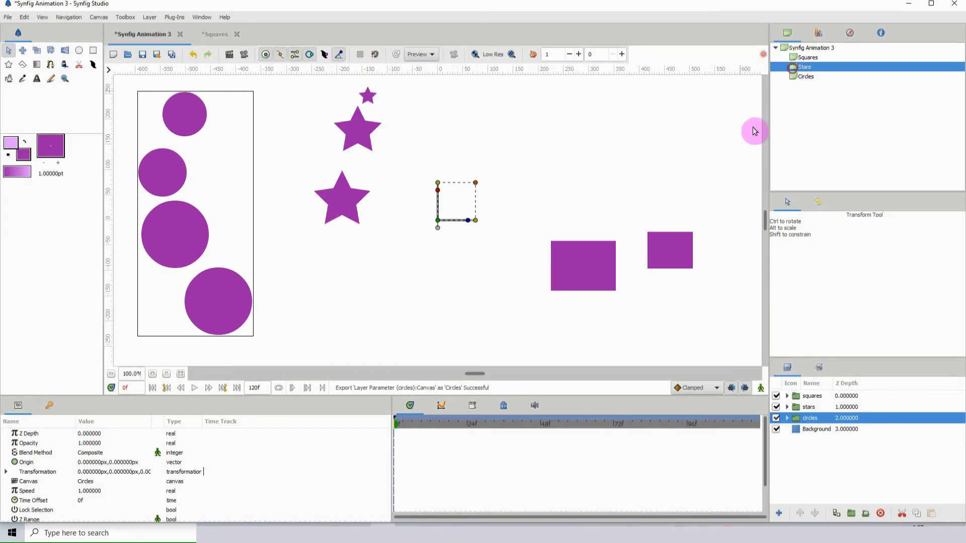
{"action": "double_click", "coordinate": [793, 70]}
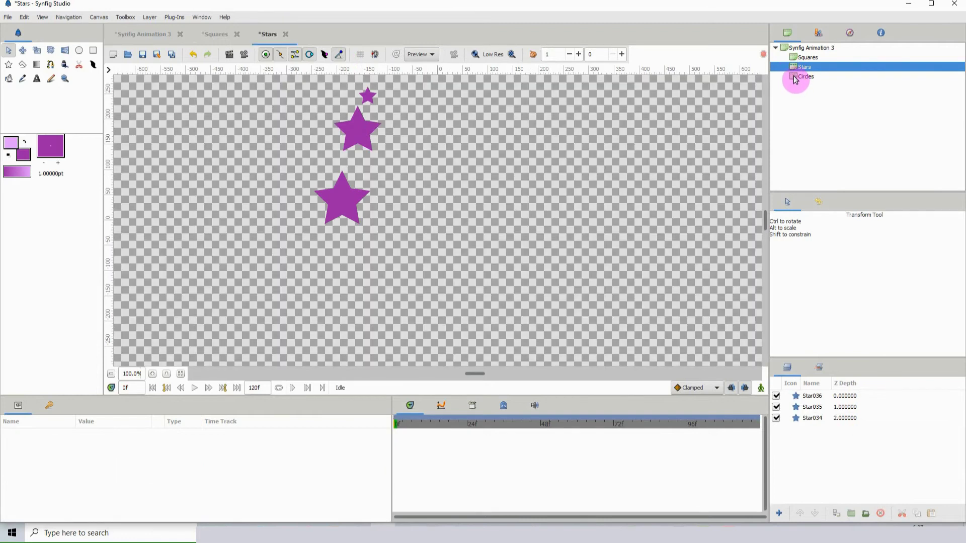
{"action": "left_click", "coordinate": [795, 78]}
{"action": "double_click", "coordinate": [795, 78]}
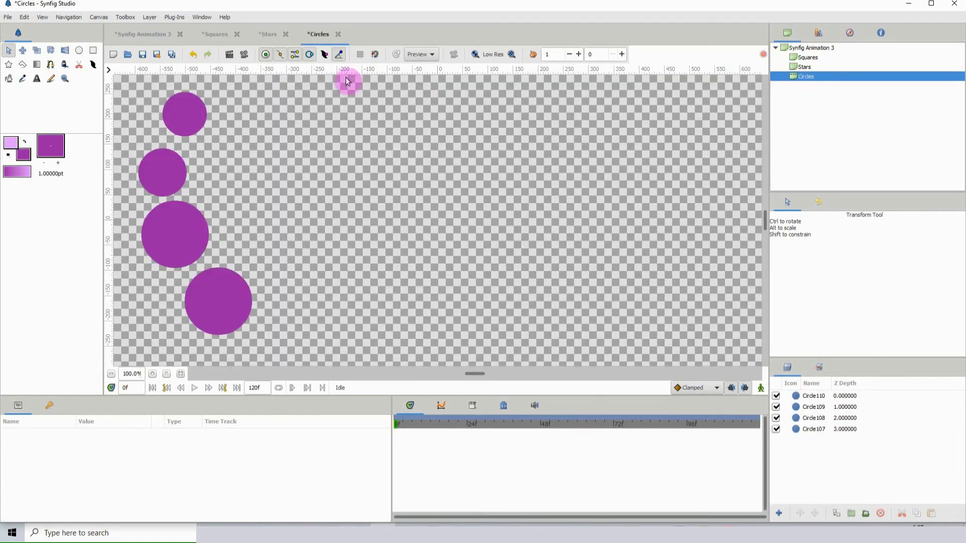
In the Stars canvas, move Star036 down-left and Star035 to the right side.
{"action": "left_click", "coordinate": [270, 34]}
{"action": "left_click", "coordinate": [216, 34]}
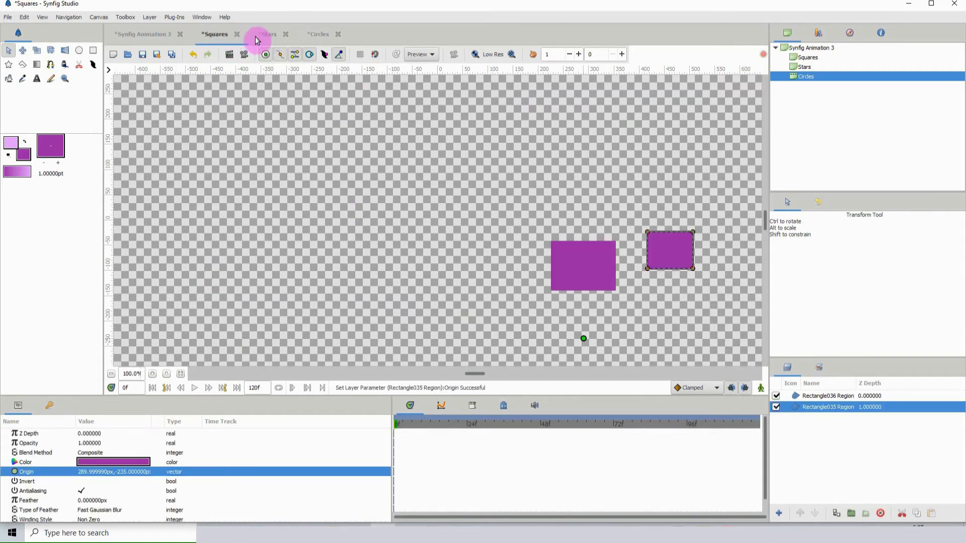
{"action": "left_click", "coordinate": [262, 34]}
{"action": "left_click", "coordinate": [342, 201]}
{"action": "left_click_drag", "start_coordinate": [342, 202], "coordinate": [241, 279]}
{"action": "left_click", "coordinate": [356, 137]}
{"action": "left_click_drag", "start_coordinate": [356, 137], "coordinate": [685, 250]}
In the main scene, move the lower star to left-centre and Star035 toward the upper right.
{"action": "left_click", "coordinate": [125, 33]}
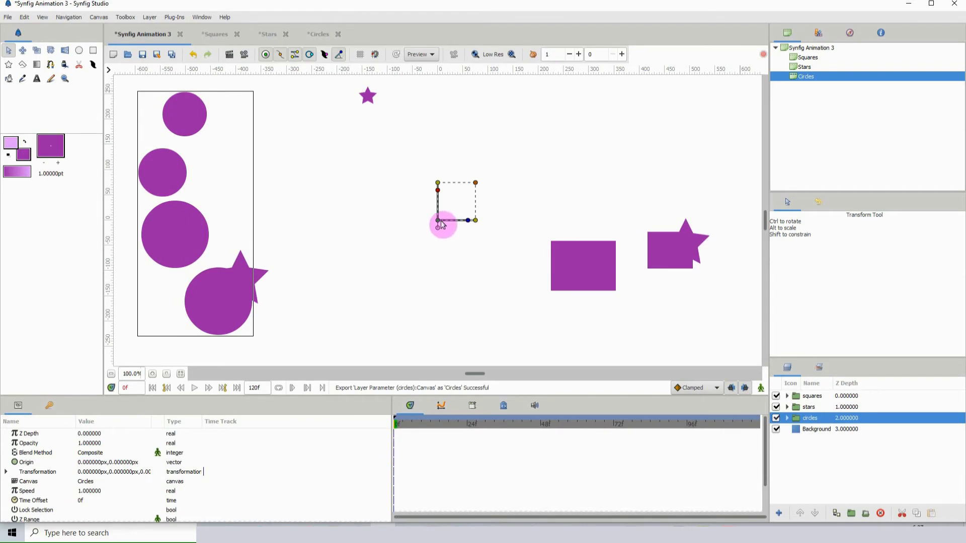
{"action": "left_click_drag", "start_coordinate": [249, 288], "coordinate": [288, 193]}
{"action": "left_click", "coordinate": [691, 237]}
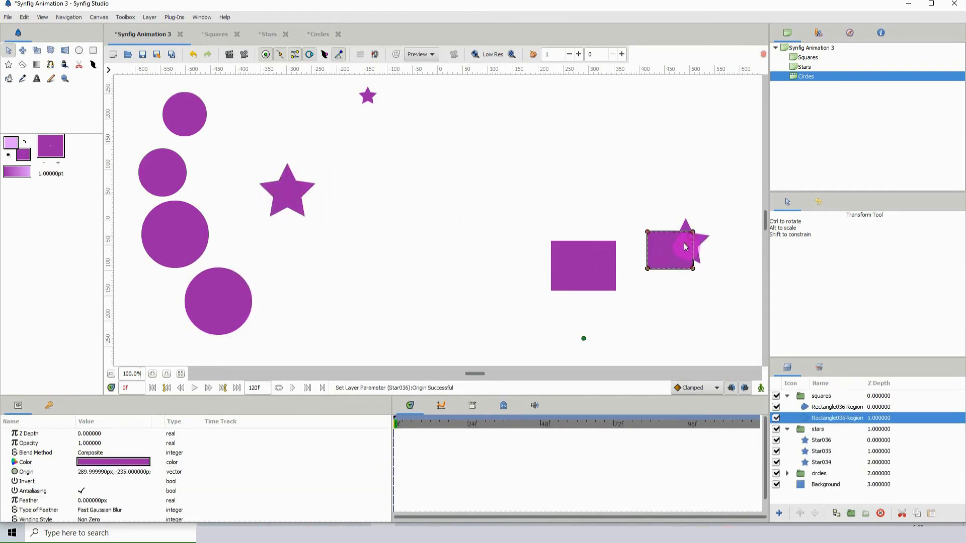
{"action": "left_click", "coordinate": [699, 241]}
{"action": "left_click_drag", "start_coordinate": [699, 247], "coordinate": [587, 194]}
In the Circles canvas, move Circle109 up to the top centre.
{"action": "left_click", "coordinate": [270, 35]}
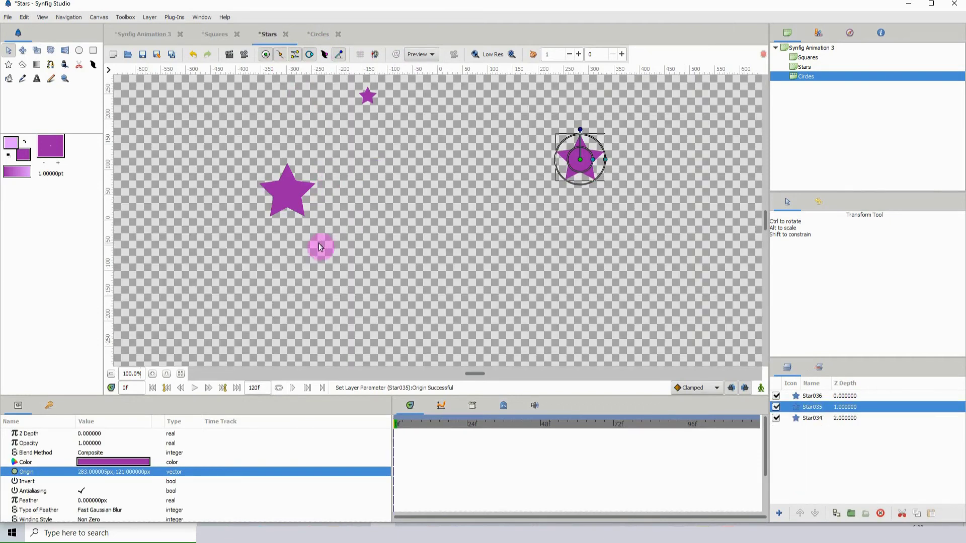
{"action": "left_click", "coordinate": [319, 34]}
{"action": "left_click", "coordinate": [177, 242]}
{"action": "left_click_drag", "start_coordinate": [175, 236], "coordinate": [343, 122]}
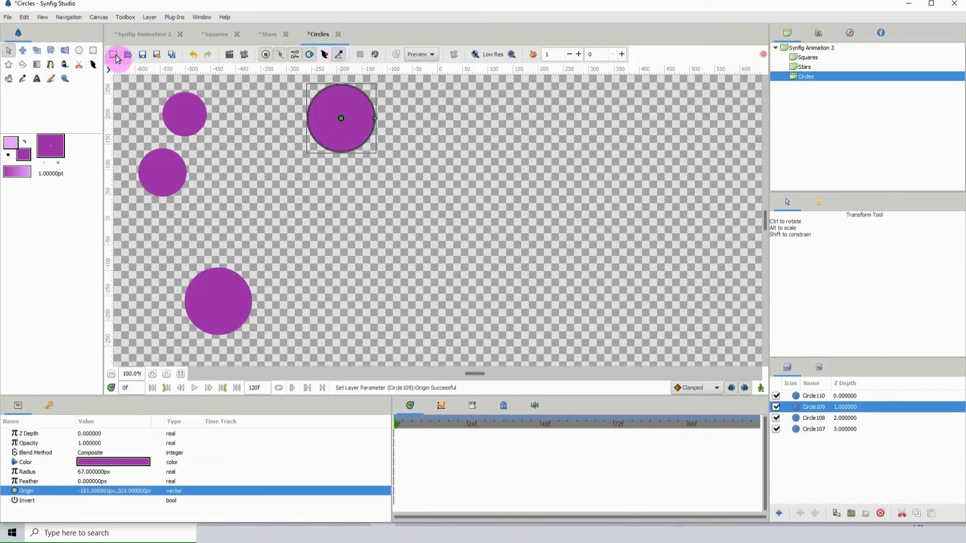
Move the top circle down beside the star, then view the Squares and Stars canvases.
{"action": "left_click", "coordinate": [214, 34]}
{"action": "left_click", "coordinate": [215, 35]}
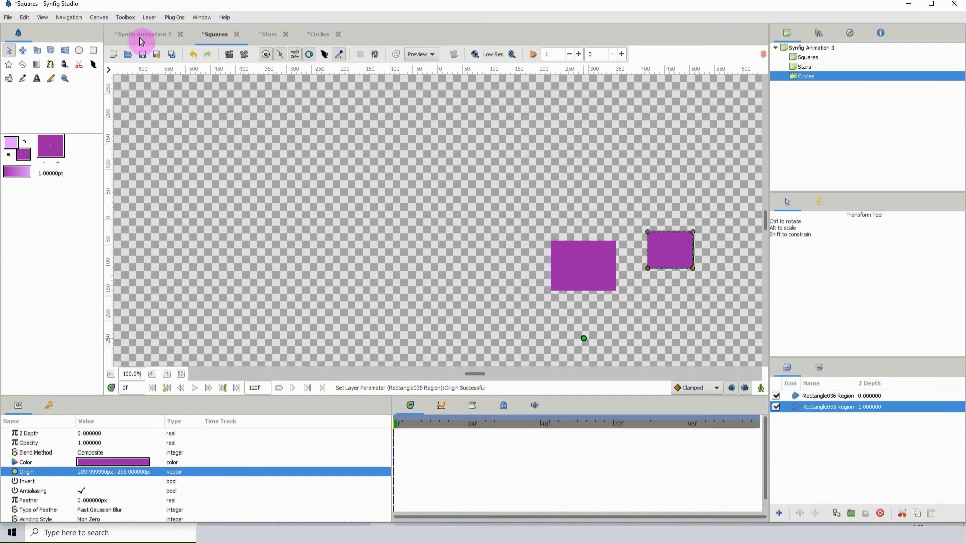
{"action": "left_click", "coordinate": [141, 36]}
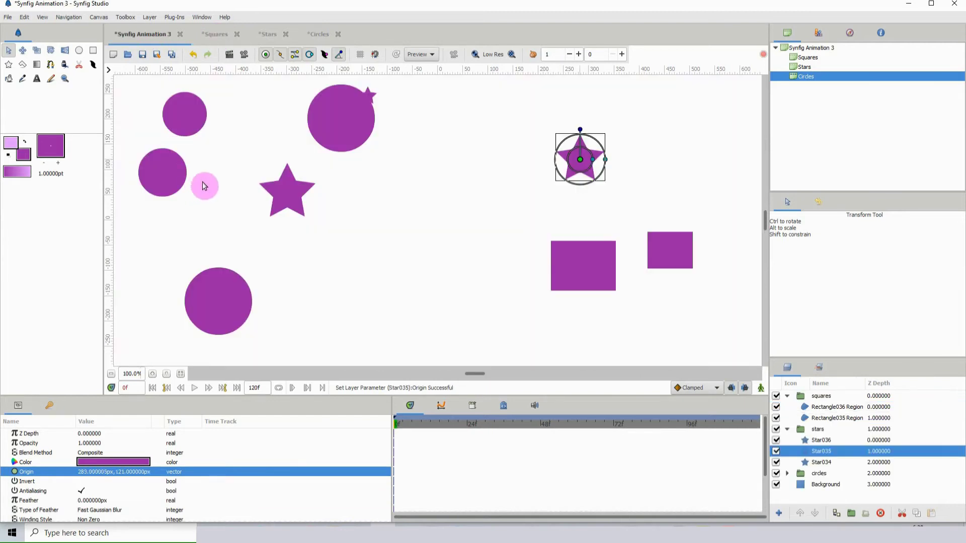
{"action": "left_click", "coordinate": [336, 126]}
{"action": "left_click_drag", "start_coordinate": [337, 125], "coordinate": [334, 187]}
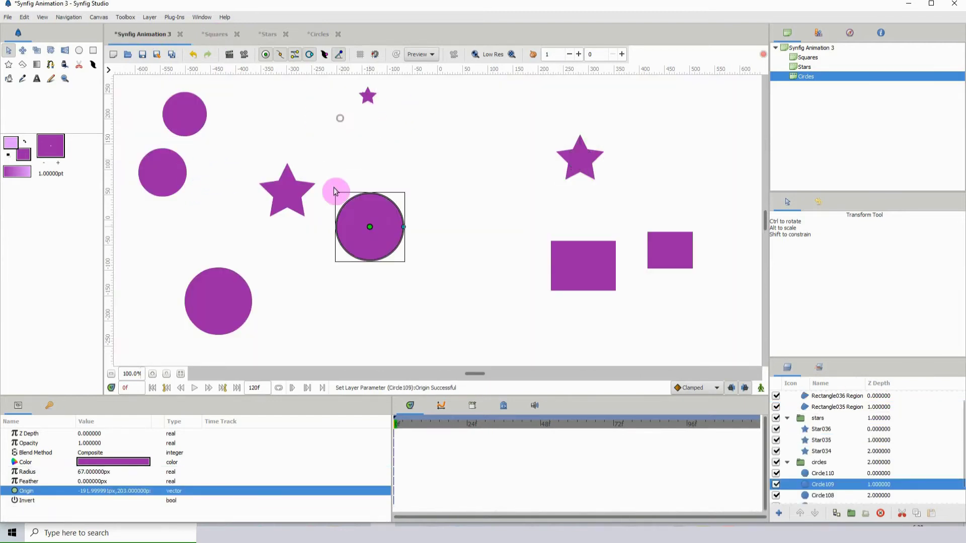
{"action": "left_click", "coordinate": [213, 37]}
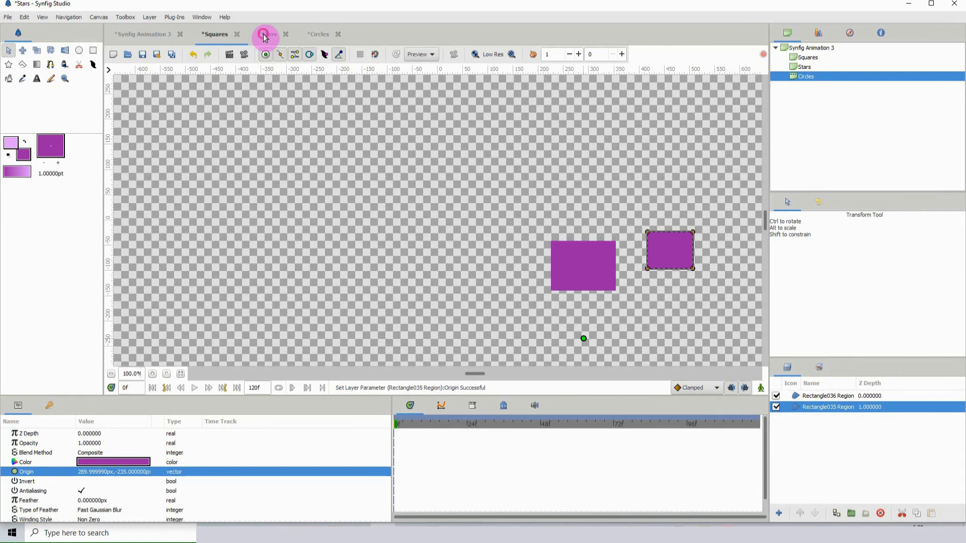
{"action": "left_click", "coordinate": [264, 36]}
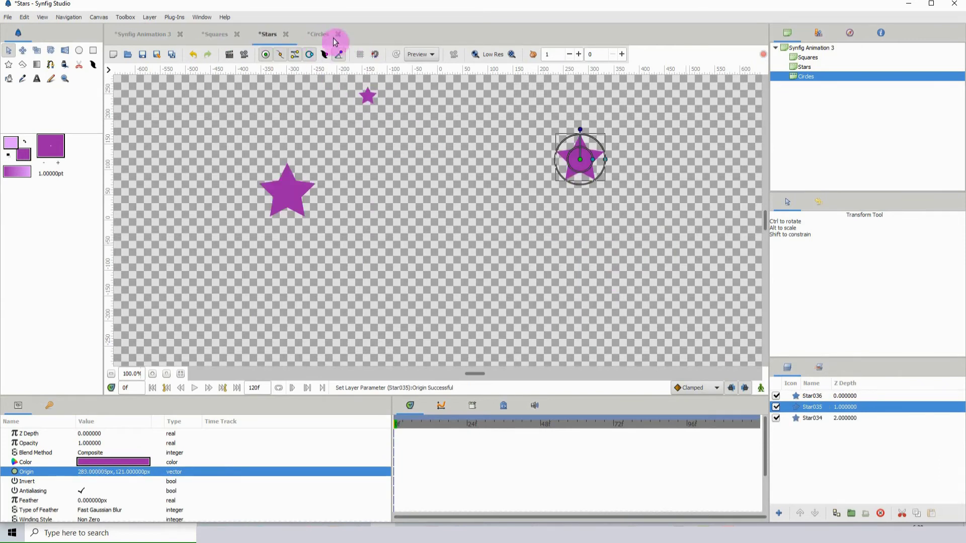
Close the Circles, Stars and Squares canvas tabs.
{"action": "left_click", "coordinate": [339, 34]}
{"action": "left_click", "coordinate": [286, 34]}
{"action": "left_click", "coordinate": [237, 35]}
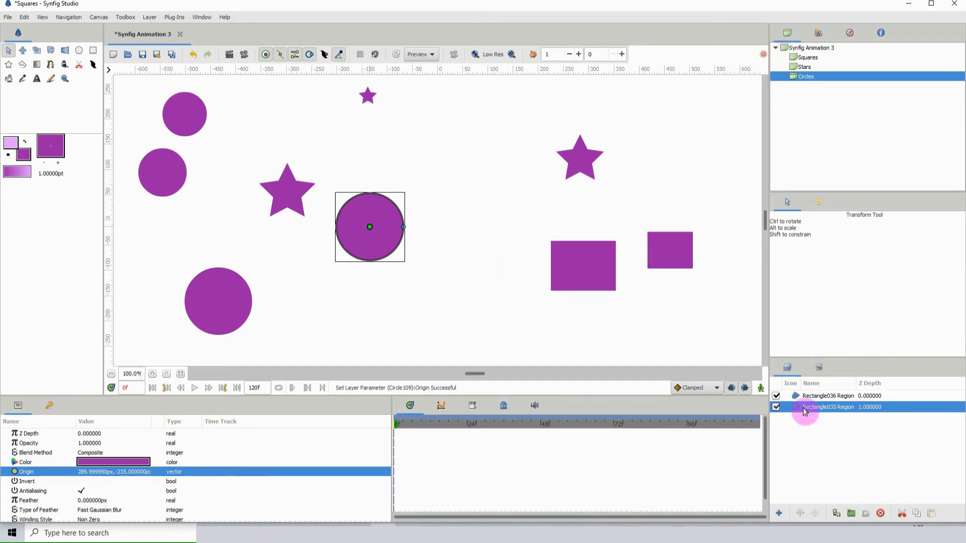
In the Stars canvas, move the right star toward the centre and the left star up.
{"action": "left_click", "coordinate": [809, 47]}
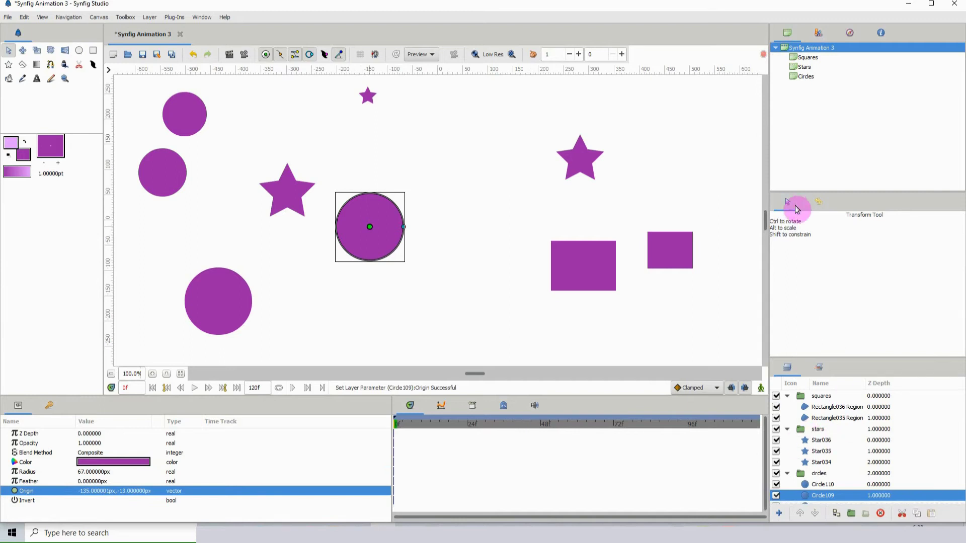
{"action": "left_click", "coordinate": [794, 60]}
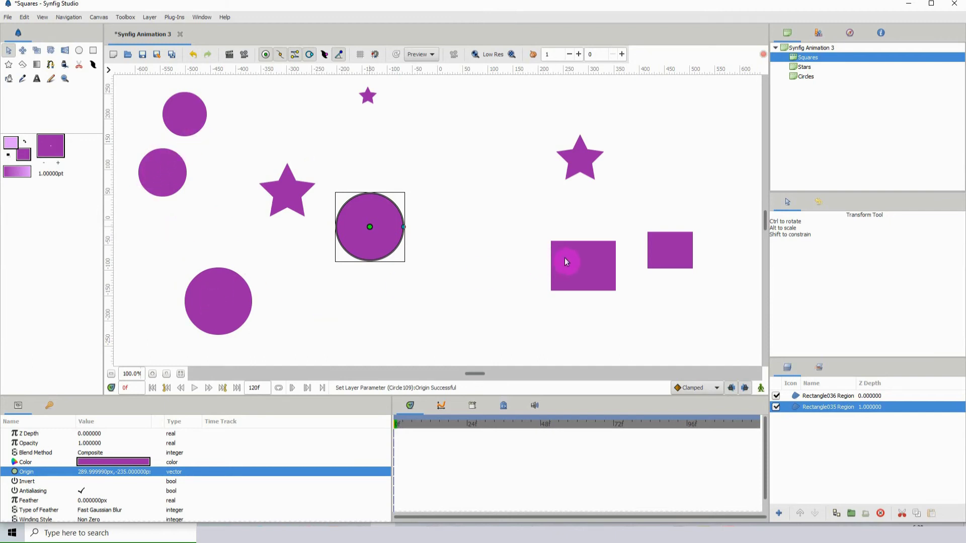
{"action": "left_click", "coordinate": [800, 67]}
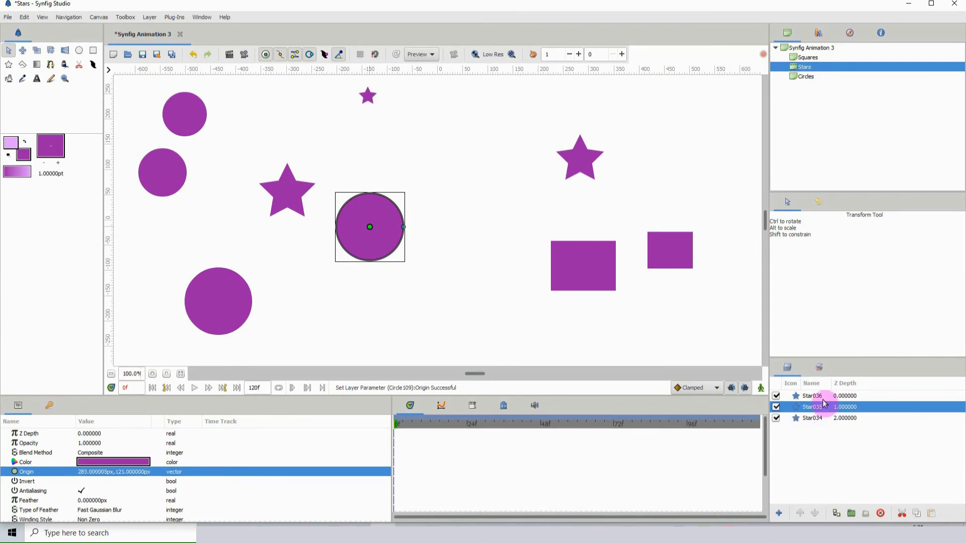
{"action": "left_click", "coordinate": [580, 159]}
{"action": "left_click_drag", "start_coordinate": [580, 159], "coordinate": [483, 196]}
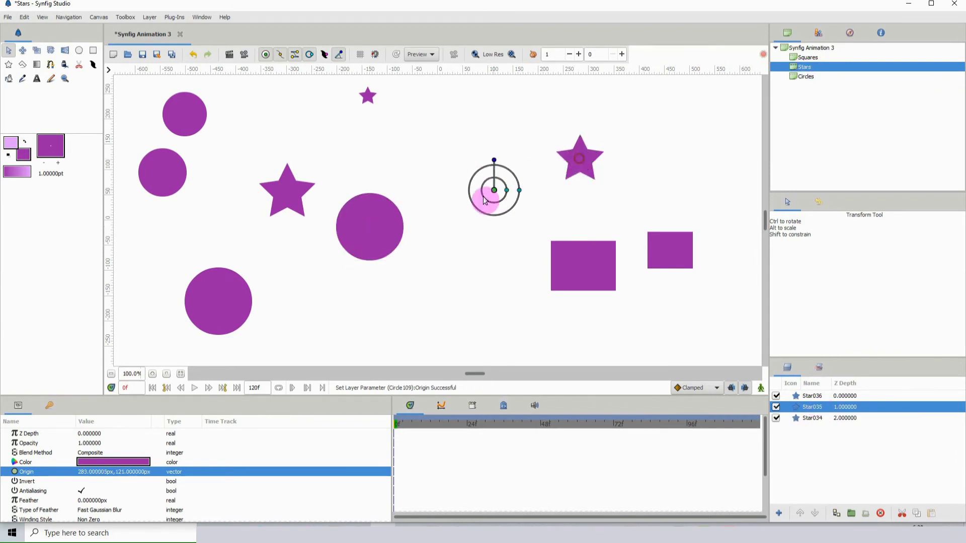
{"action": "left_click", "coordinate": [299, 204]}
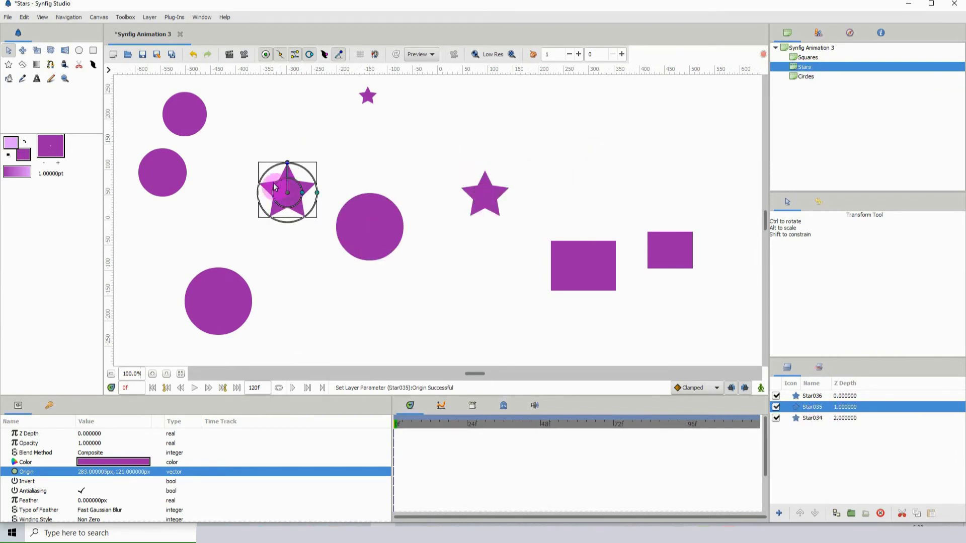
{"action": "left_click_drag", "start_coordinate": [291, 196], "coordinate": [284, 130]}
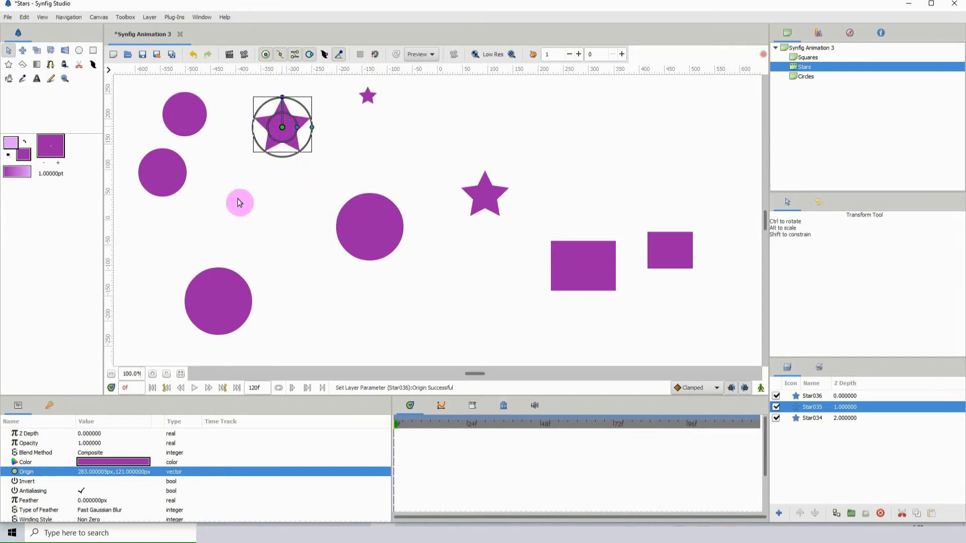
Move the bottom circle up-left, then return to the root Synfig Animation 3 canvas.
{"action": "left_click", "coordinate": [214, 302]}
{"action": "left_click_drag", "start_coordinate": [206, 273], "coordinate": [194, 270]}
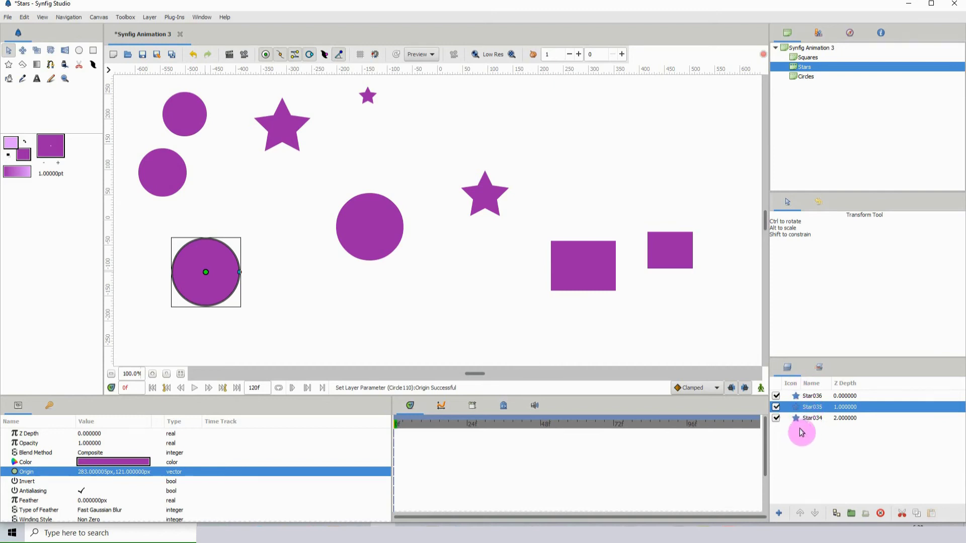
{"action": "left_click", "coordinate": [797, 80]}
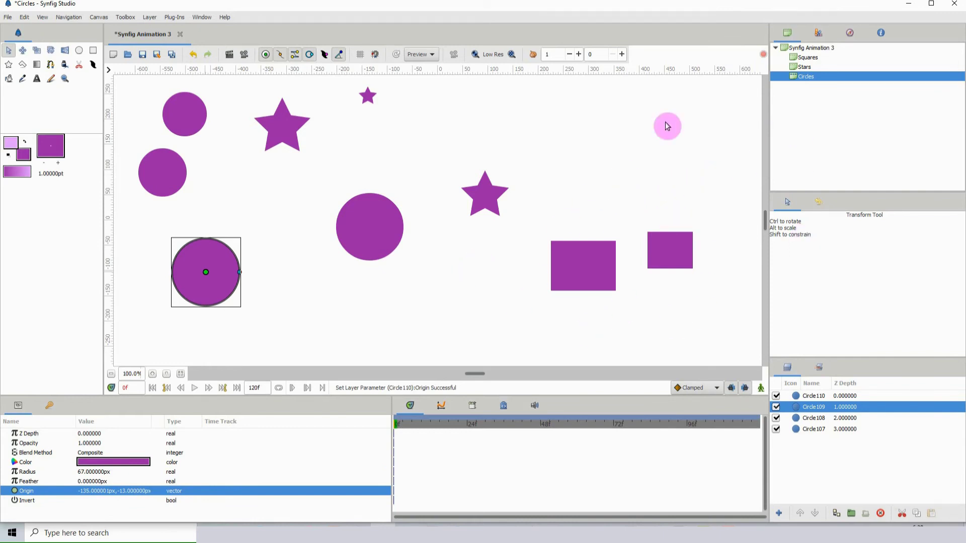
{"action": "left_click", "coordinate": [783, 48]}
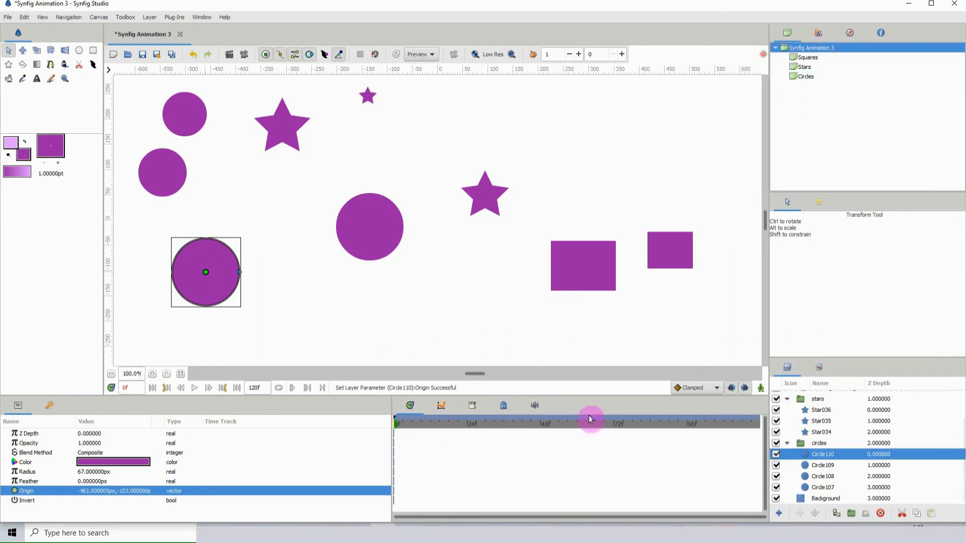
Switch the stars group's Canvas parameter to the Circles canvas.
{"action": "left_click", "coordinate": [804, 400]}
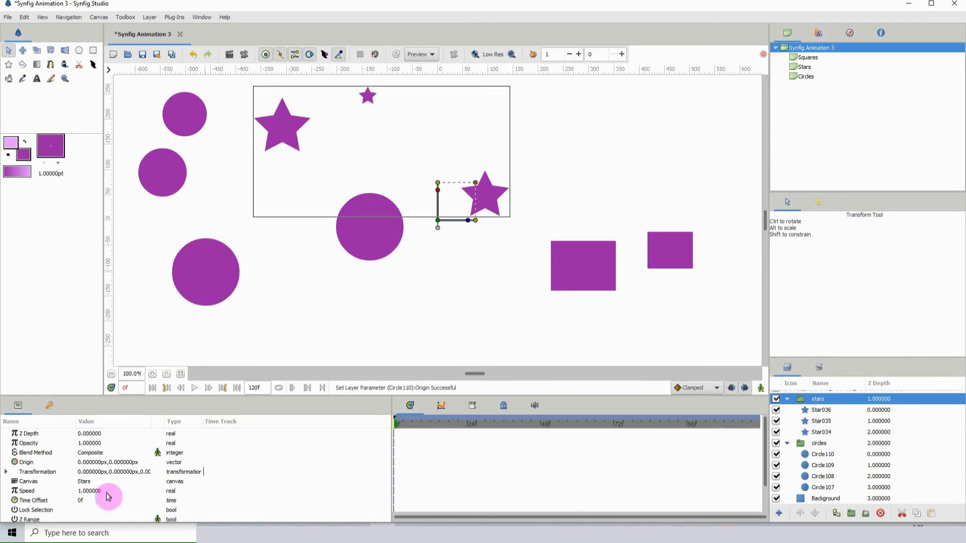
{"action": "left_click", "coordinate": [81, 484]}
{"action": "left_click", "coordinate": [84, 483]}
{"action": "left_click", "coordinate": [97, 505]}
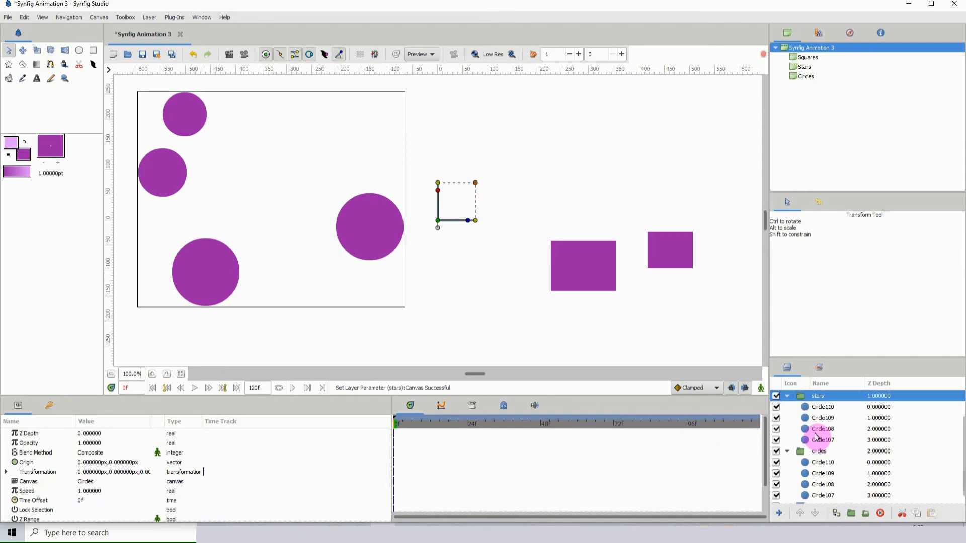
Move the stars group's circles up and to the right and shrink them to scale 36.
{"action": "left_click_drag", "start_coordinate": [438, 224], "coordinate": [557, 183]}
{"action": "left_click_drag", "start_coordinate": [593, 155], "coordinate": [609, 170]}
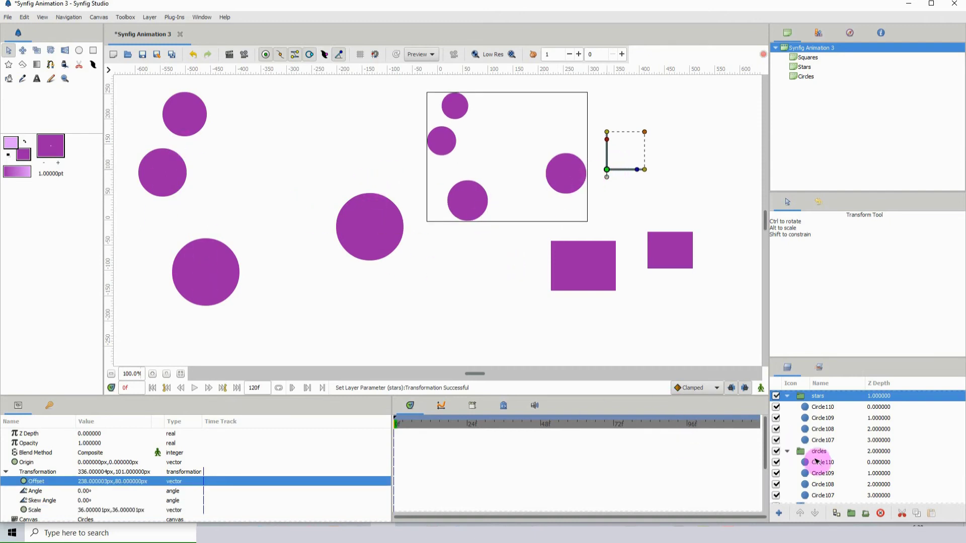
{"action": "left_click", "coordinate": [820, 451]}
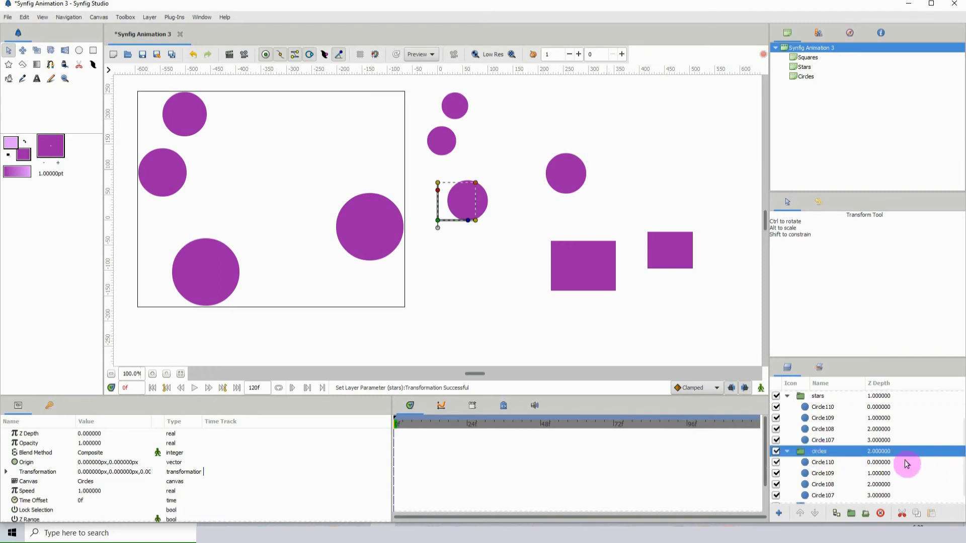
{"action": "scroll", "coordinate": [870, 469], "scroll_direction": "down", "scroll_amount": 1}
{"action": "scroll", "coordinate": [872, 468], "scroll_direction": "up", "scroll_amount": 5}
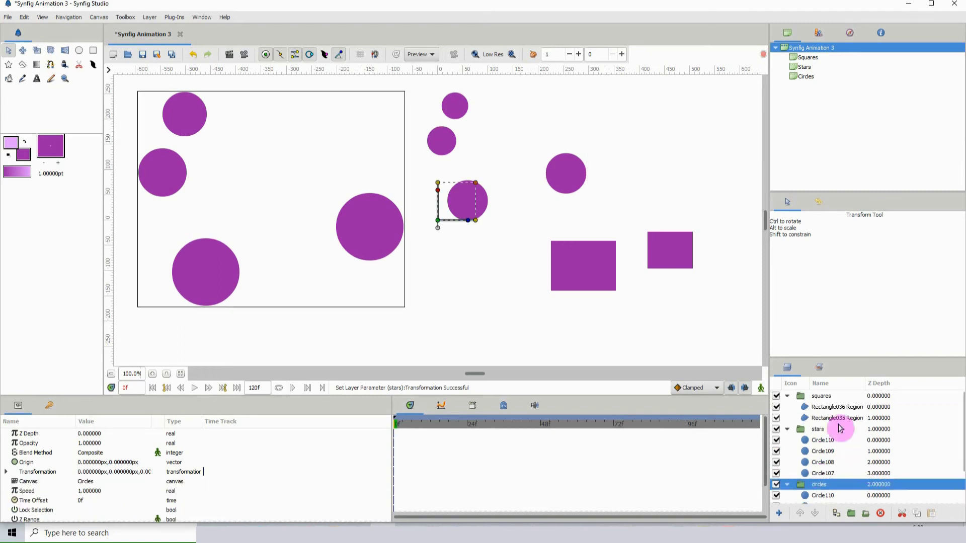
{"action": "left_click", "coordinate": [802, 397]}
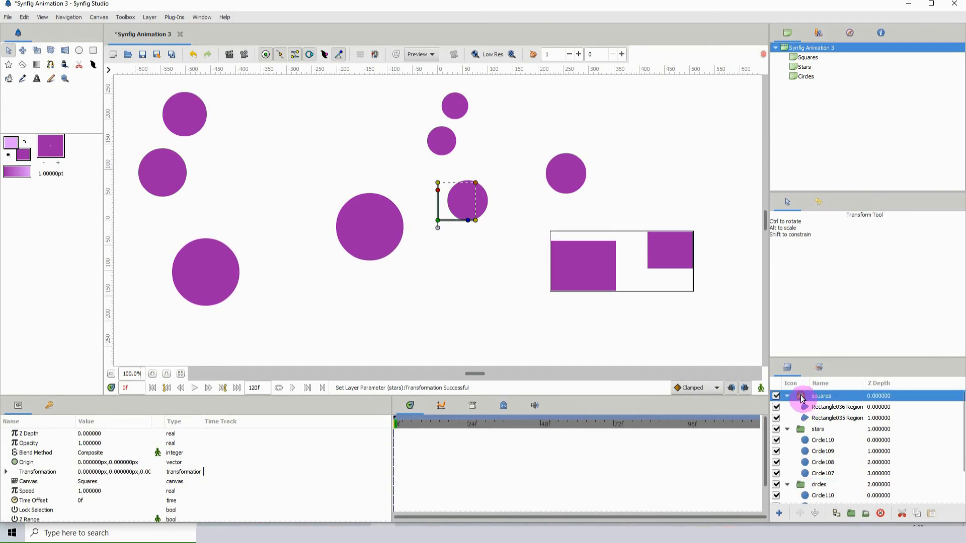
Set the squares group's Canvas to Circles, move it lower right and scale it to about 12.
{"action": "left_click", "coordinate": [46, 482]}
{"action": "left_click", "coordinate": [90, 485]}
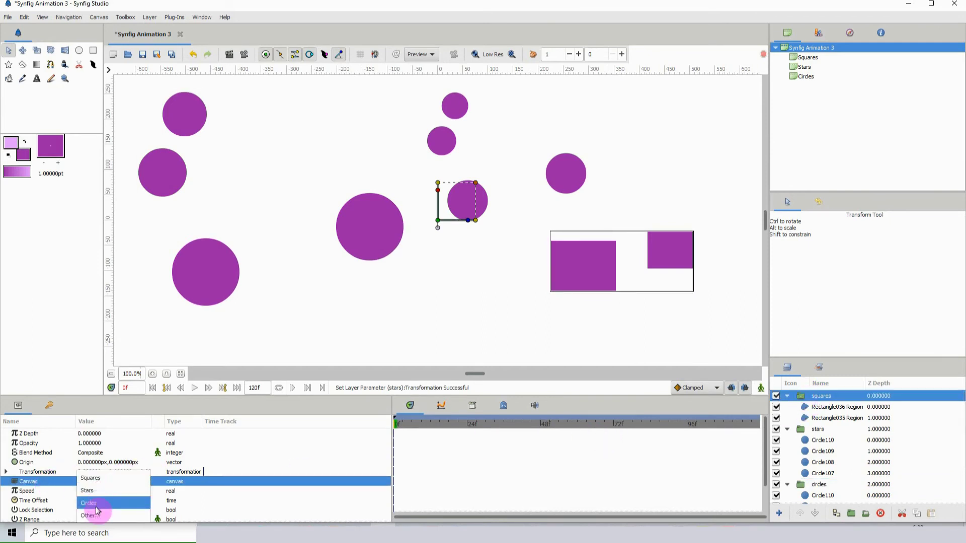
{"action": "left_click", "coordinate": [96, 504]}
{"action": "left_click_drag", "start_coordinate": [438, 221], "coordinate": [623, 220]}
{"action": "left_click", "coordinate": [586, 230]}
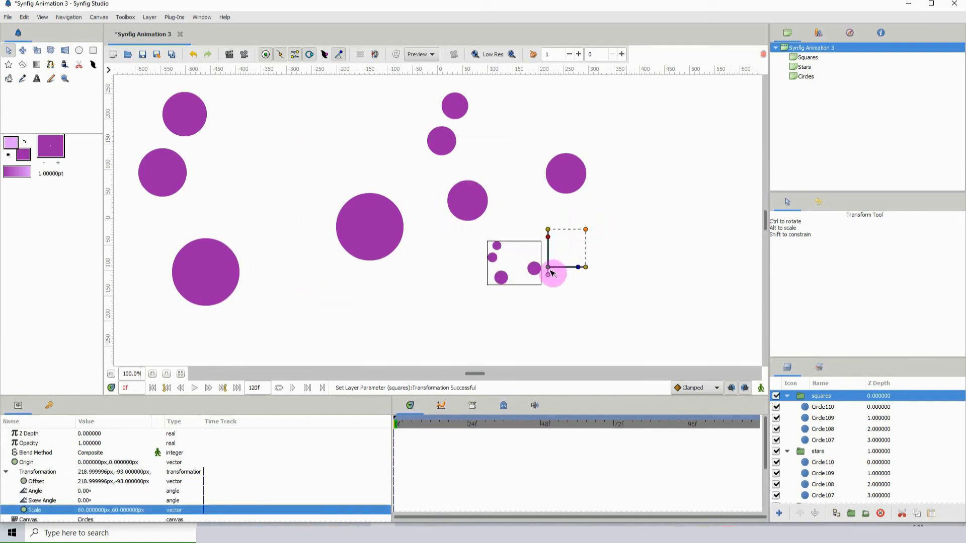
{"action": "left_click", "coordinate": [549, 268]}
{"action": "left_click_drag", "start_coordinate": [581, 284], "coordinate": [606, 284]}
{"action": "left_click", "coordinate": [643, 247]}
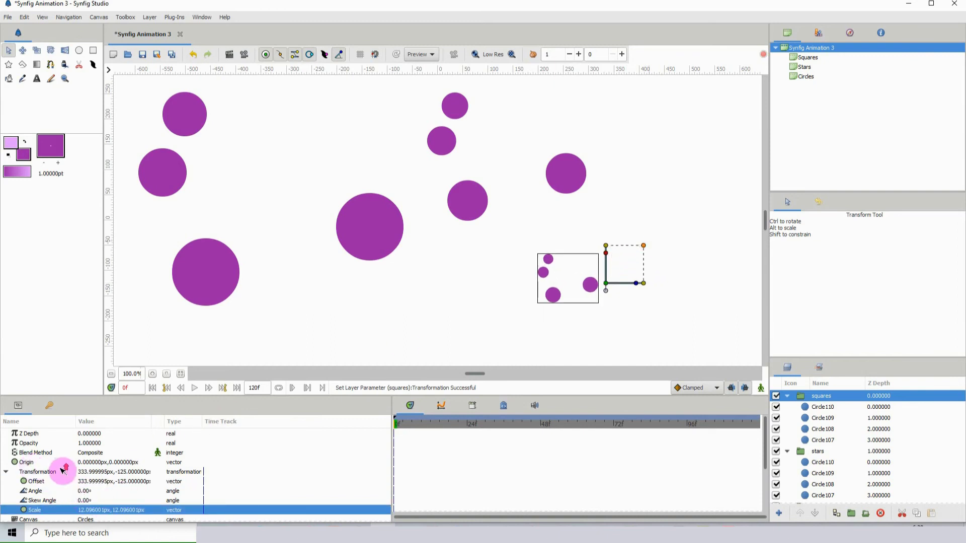
{"action": "left_click", "coordinate": [805, 454]}
Switch the stars group's Canvas to Squares and move it up and left.
{"action": "left_click", "coordinate": [36, 483]}
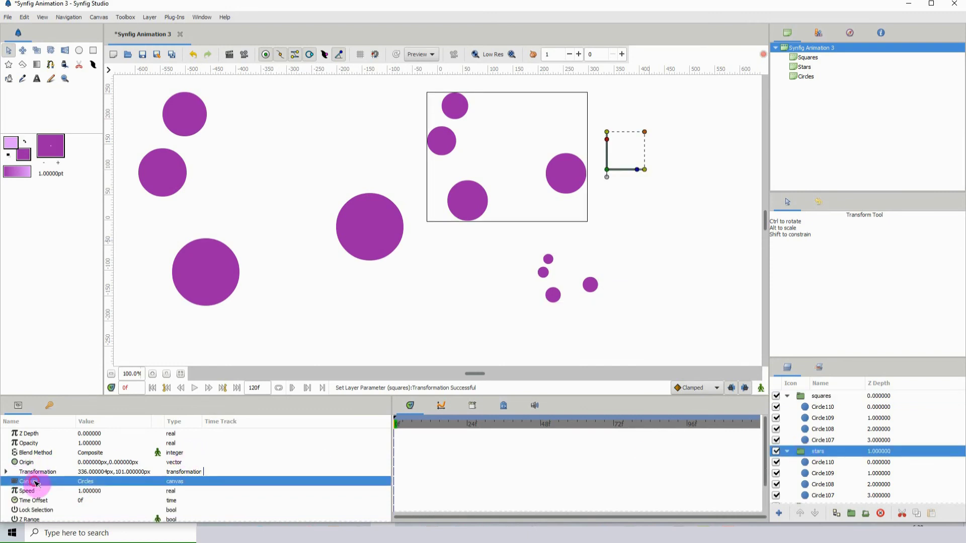
{"action": "left_click", "coordinate": [90, 485]}
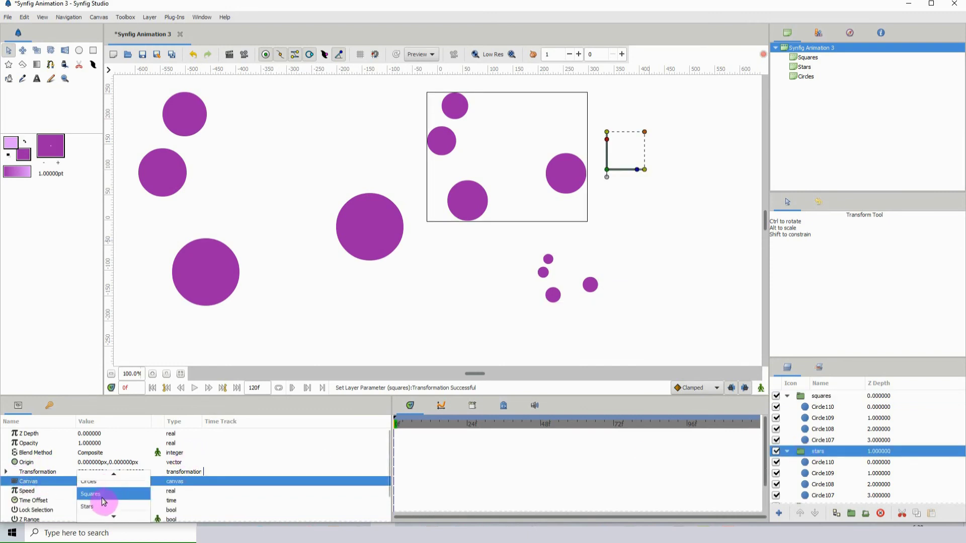
{"action": "left_click", "coordinate": [103, 498]}
{"action": "left_click_drag", "start_coordinate": [608, 171], "coordinate": [482, 143]}
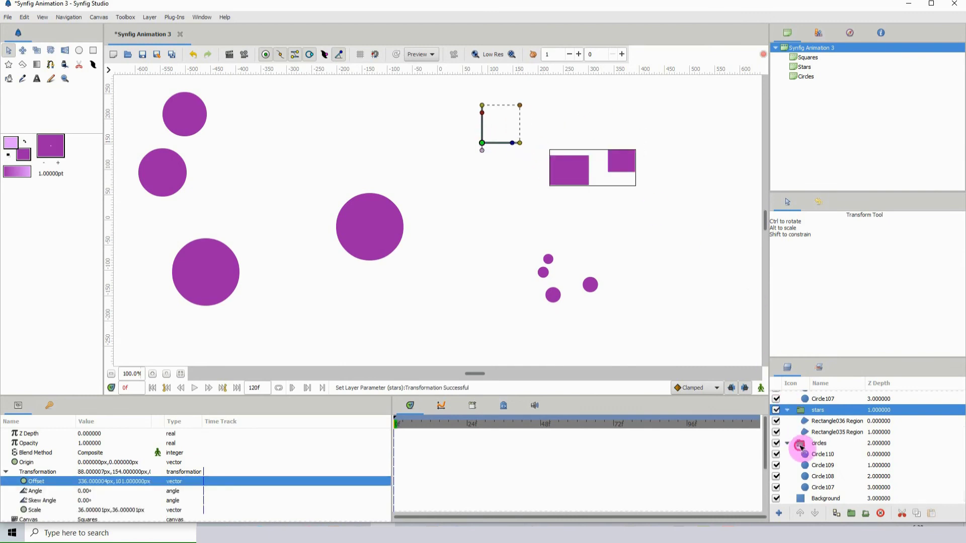
Set the circles group's Canvas to Squares and drag its copy up and left.
{"action": "left_click", "coordinate": [801, 446]}
{"action": "left_click", "coordinate": [85, 483]}
{"action": "left_click", "coordinate": [86, 483]}
{"action": "left_click", "coordinate": [96, 493]}
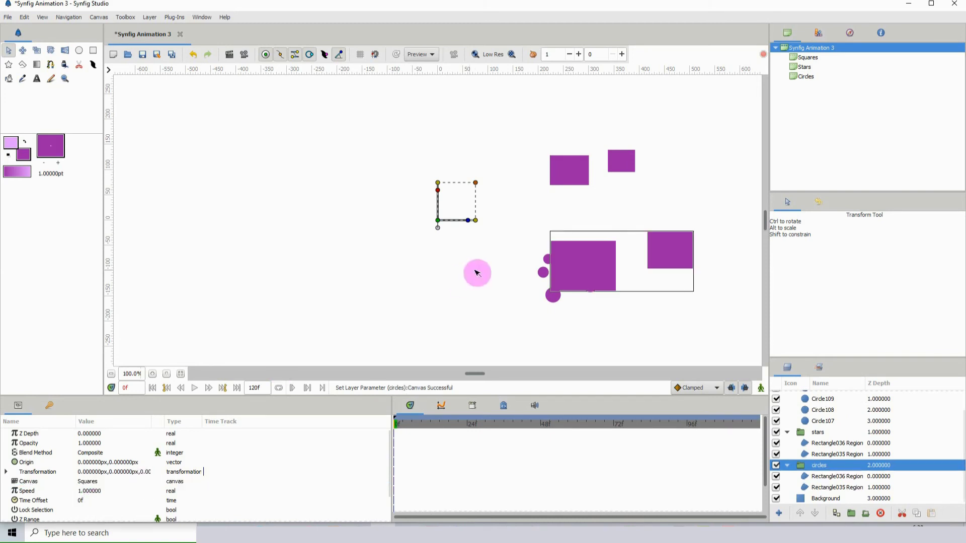
{"action": "left_click_drag", "start_coordinate": [438, 219], "coordinate": [186, 141]}
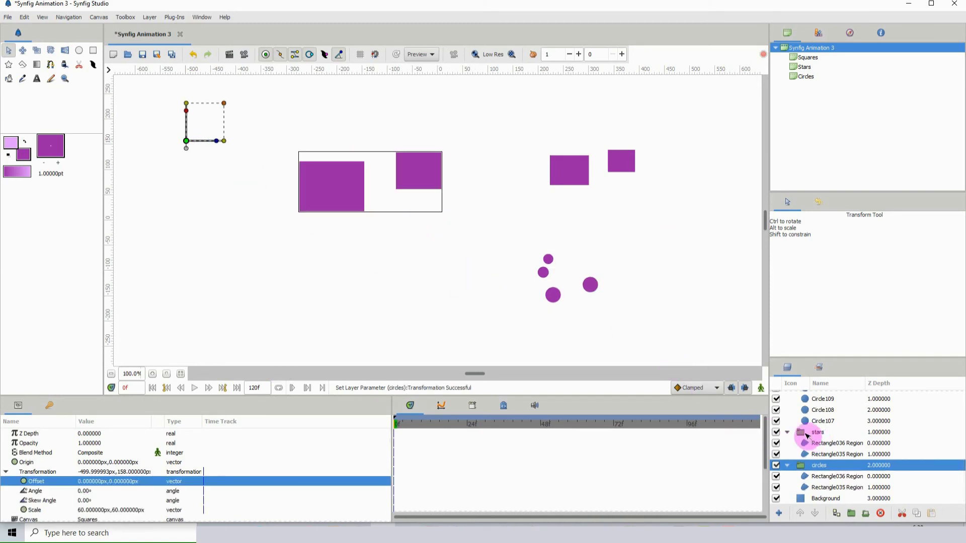
Nudge the circles group's squares left and down to an offset near -525, 97.
{"action": "left_click", "coordinate": [835, 477]}
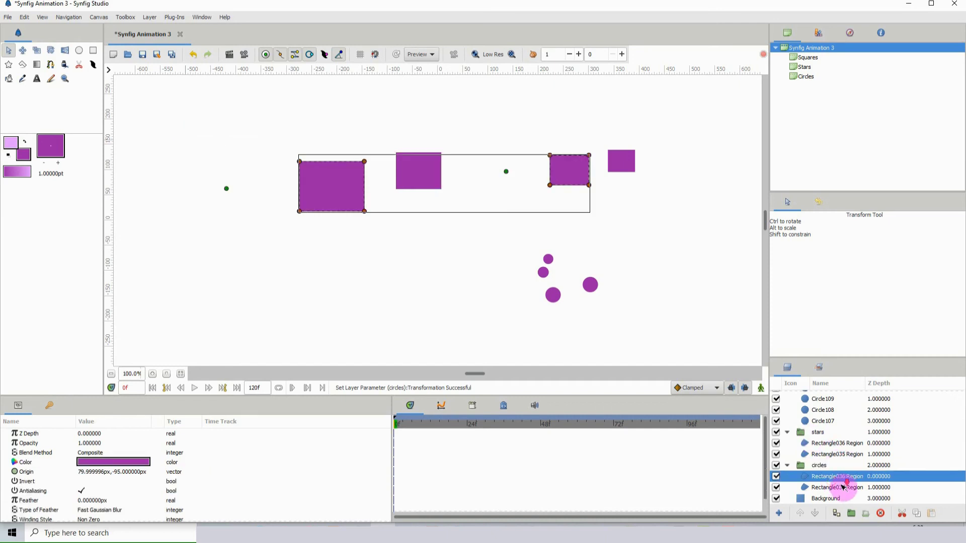
{"action": "key", "text": "Down"}
{"action": "key", "text": "Down"}
{"action": "key", "text": "Up"}
{"action": "key", "text": "Up"}
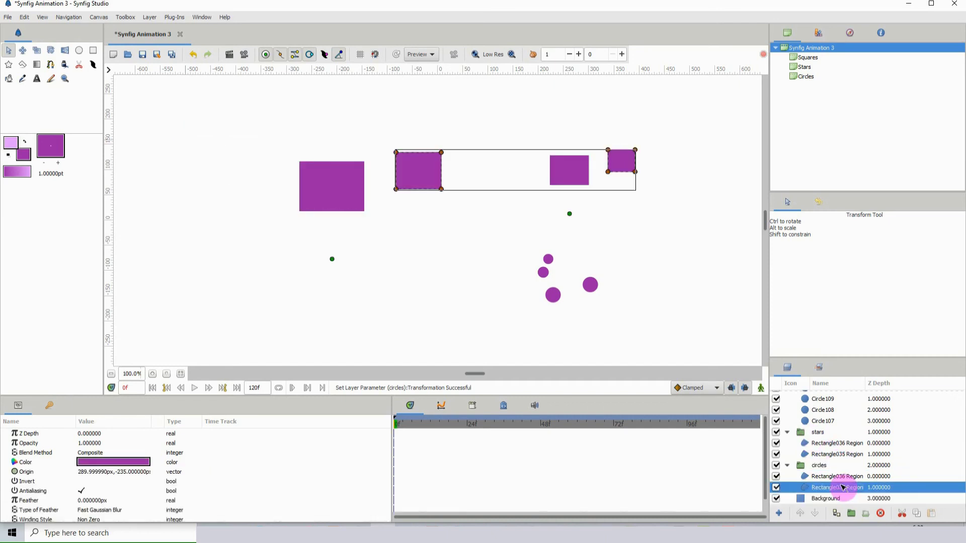
{"action": "key", "text": "Up"}
{"action": "key", "text": "Up"}
{"action": "key", "text": "Up"}
{"action": "key", "text": "Up"}
{"action": "key", "text": "Up"}
{"action": "key", "text": "Up"}
{"action": "key", "text": "Up"}
{"action": "key", "text": "Up"}
{"action": "key", "text": "Up"}
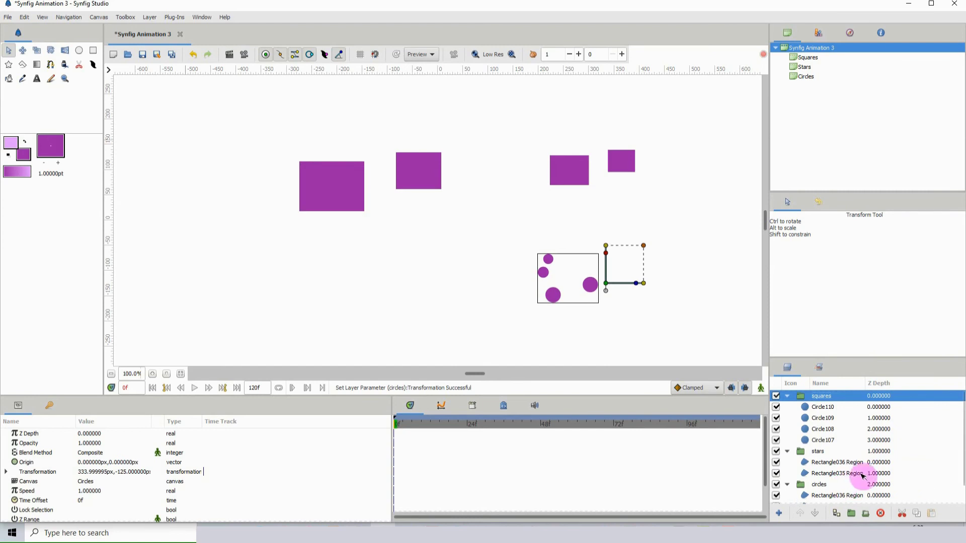
{"action": "left_click", "coordinate": [803, 454]}
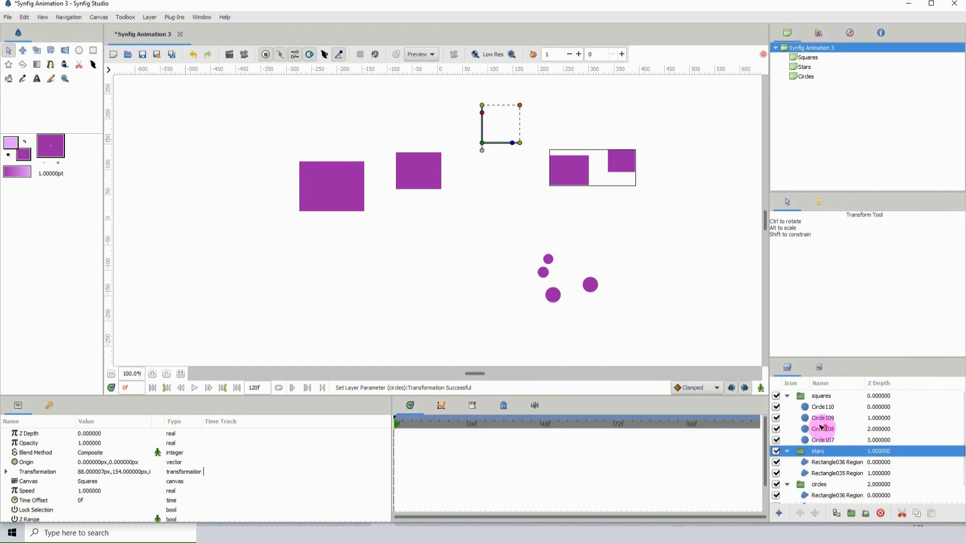
{"action": "left_click", "coordinate": [809, 484]}
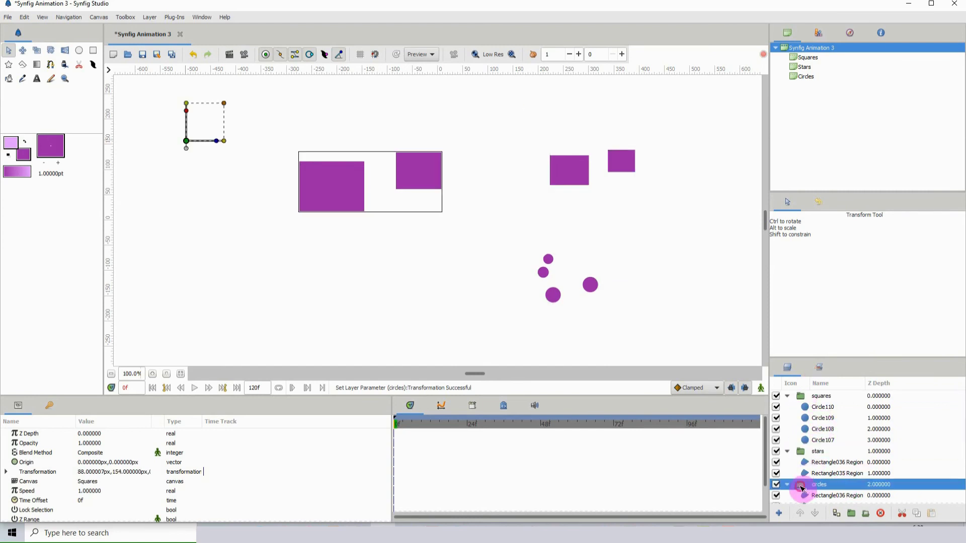
{"action": "left_click_drag", "start_coordinate": [186, 141], "coordinate": [173, 172]}
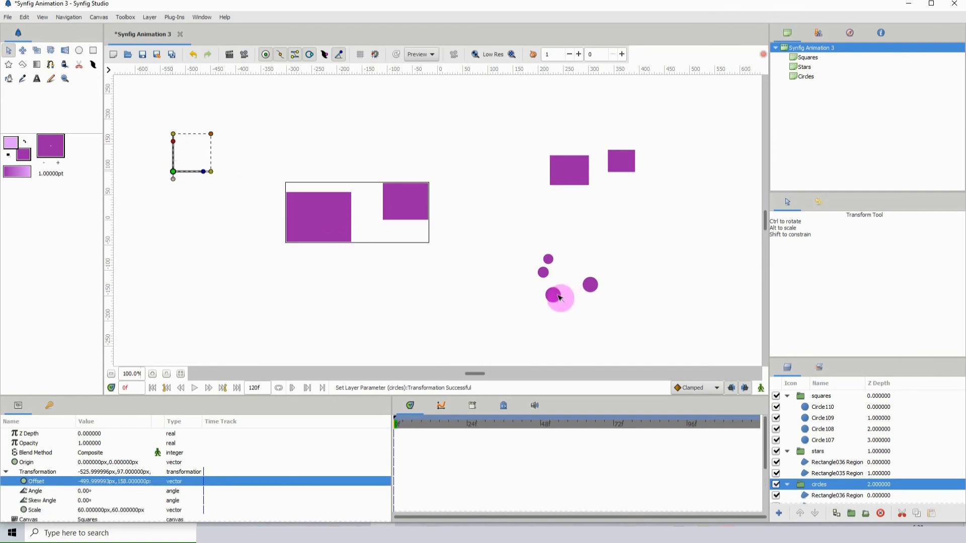
{"action": "left_click", "coordinate": [554, 296]}
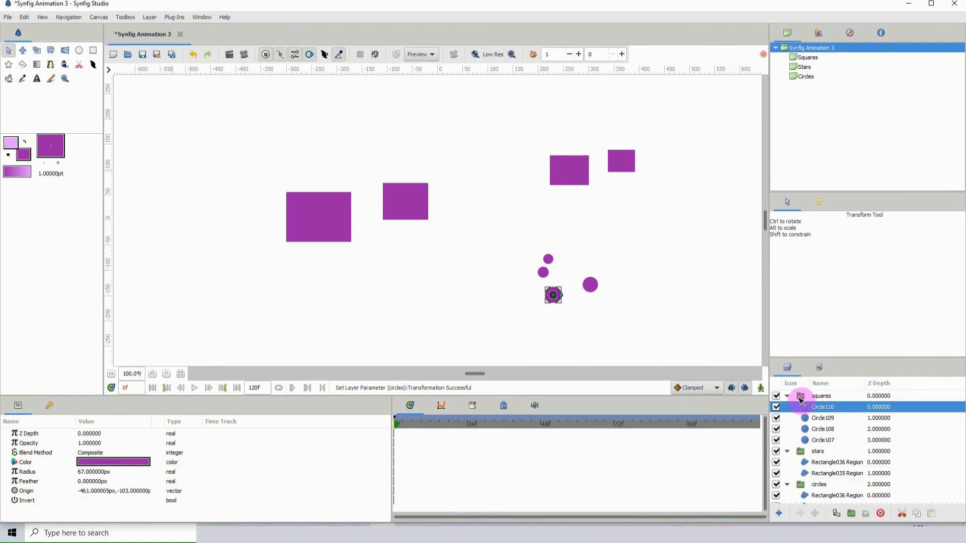
Set the squares group's Canvas to Squares, enlarge it and move it up and left.
{"action": "left_click", "coordinate": [800, 398]}
{"action": "left_click", "coordinate": [73, 484]}
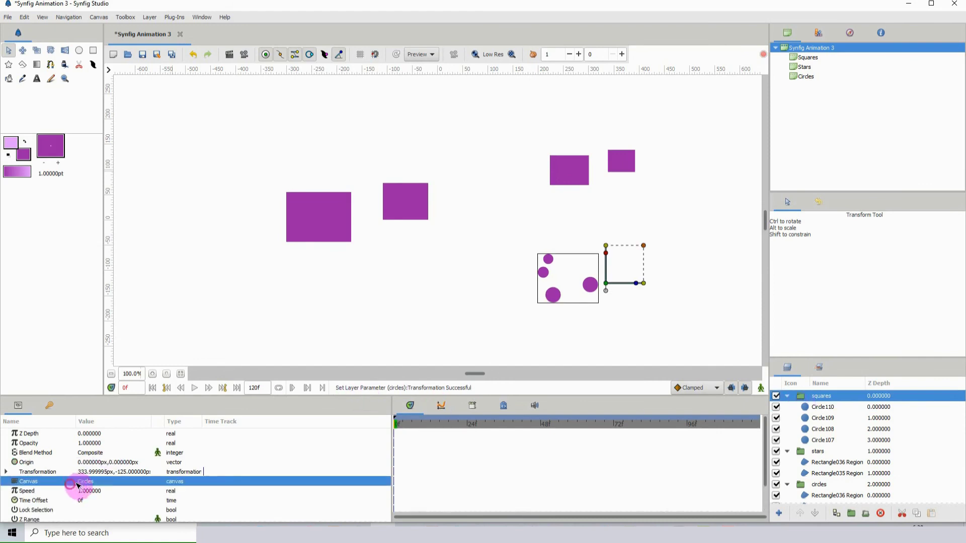
{"action": "left_click", "coordinate": [91, 484]}
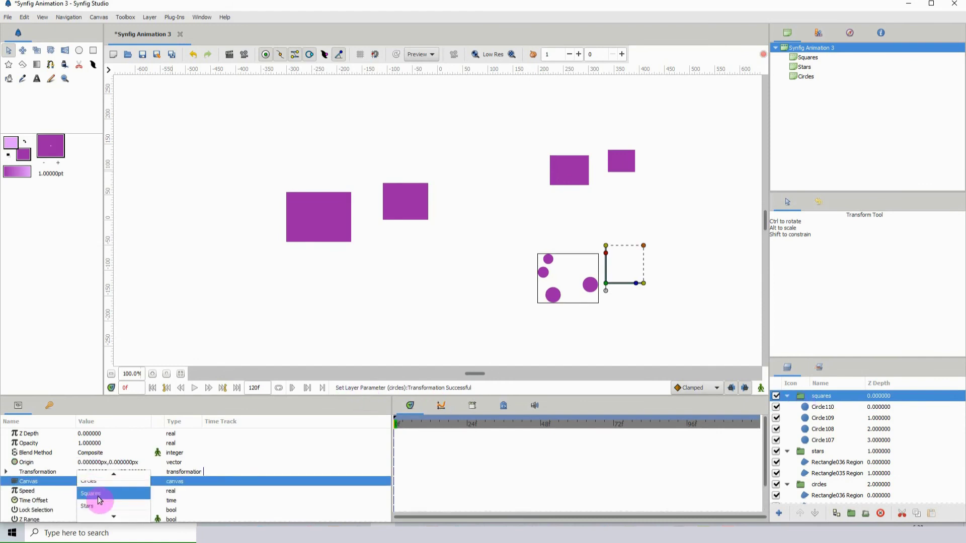
{"action": "left_click", "coordinate": [96, 494]}
{"action": "left_click_drag", "start_coordinate": [644, 246], "coordinate": [686, 190]}
{"action": "left_click_drag", "start_coordinate": [607, 284], "coordinate": [525, 252]}
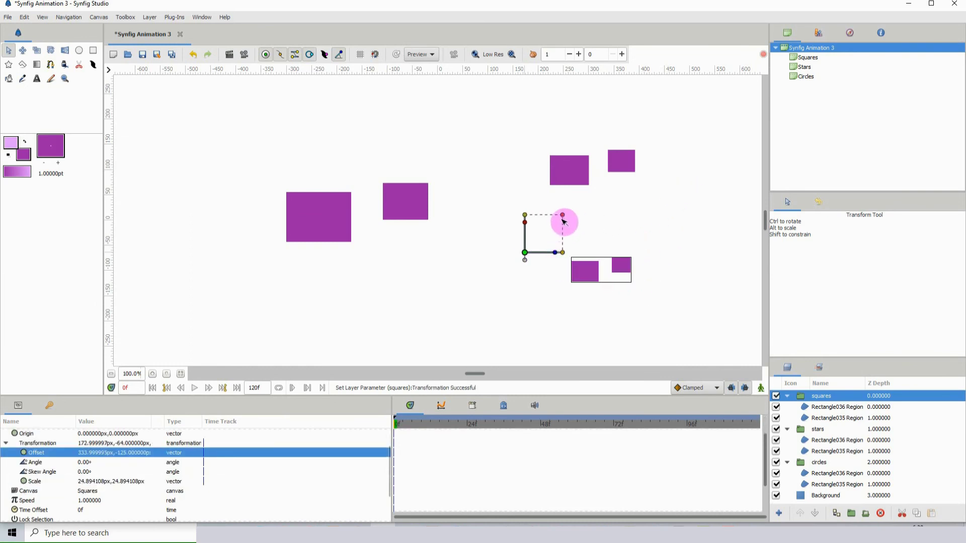
{"action": "left_click_drag", "start_coordinate": [563, 214], "coordinate": [602, 200]}
Drag the rectangle regions' origins to spread the squares, Rectangle036 ending near -120.5, -100.9.
{"action": "left_click", "coordinate": [630, 292]}
{"action": "left_click_drag", "start_coordinate": [638, 286], "coordinate": [557, 277]}
{"action": "left_click", "coordinate": [691, 273]}
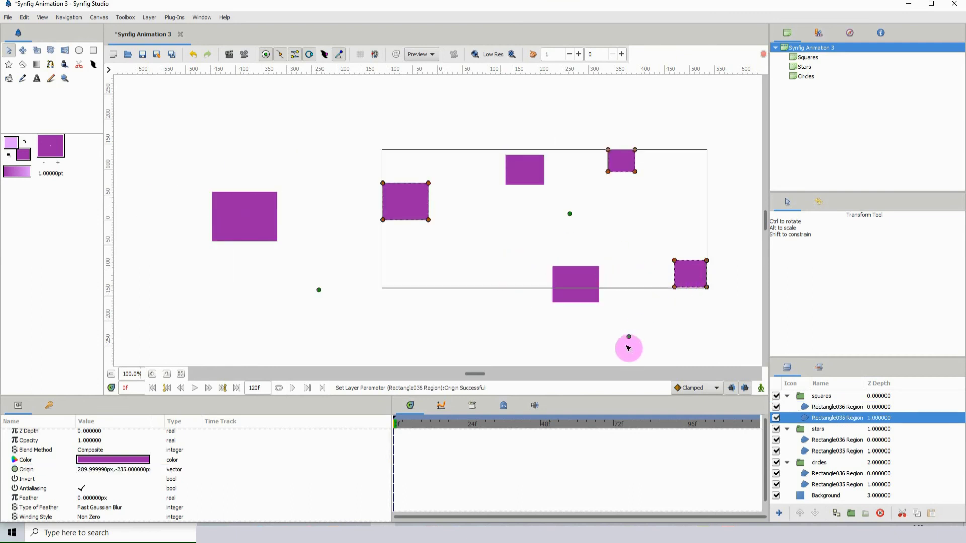
{"action": "left_click_drag", "start_coordinate": [635, 341], "coordinate": [624, 286]}
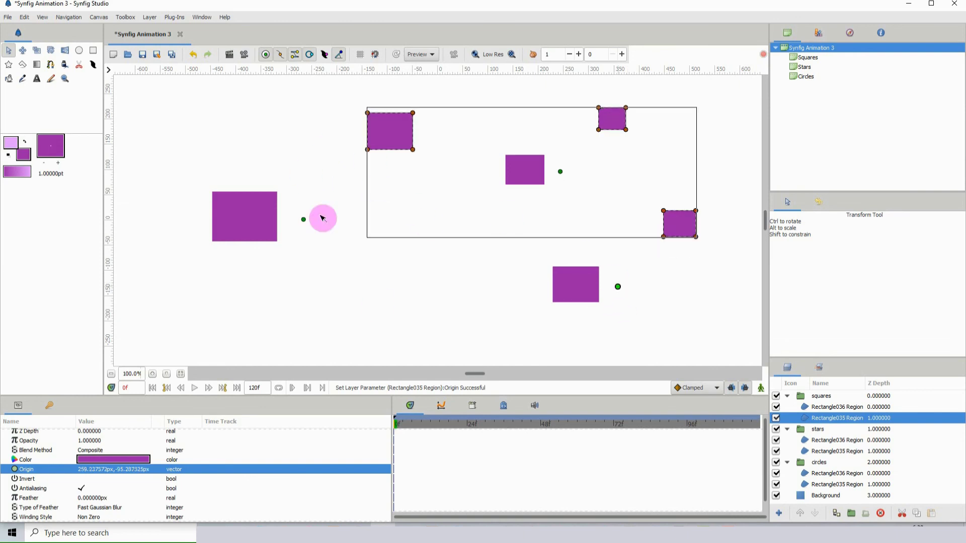
{"action": "left_click_drag", "start_coordinate": [305, 222], "coordinate": [291, 295]}
{"action": "left_click", "coordinate": [550, 217]}
{"action": "left_click_drag", "start_coordinate": [546, 231], "coordinate": [481, 288]}
{"action": "left_click", "coordinate": [575, 284]}
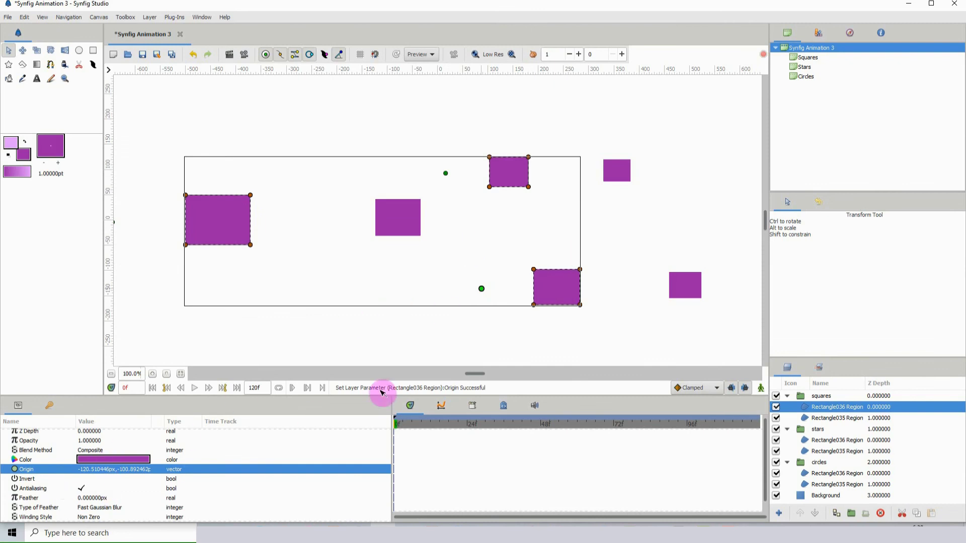
Delete the keyframe at 0f and turn on Animate Editing Mode.
{"action": "left_click", "coordinate": [48, 407]}
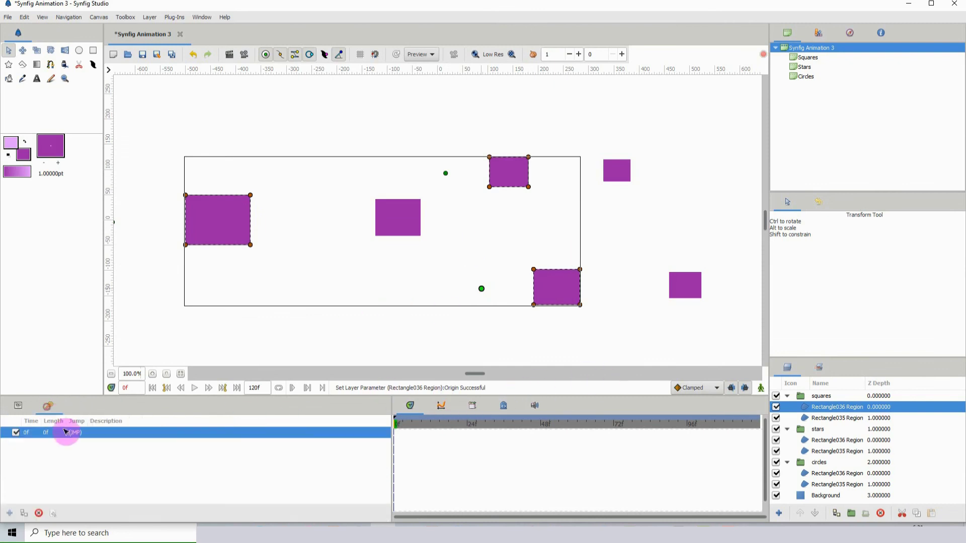
{"action": "left_click", "coordinate": [38, 514]}
{"action": "left_click", "coordinate": [18, 405]}
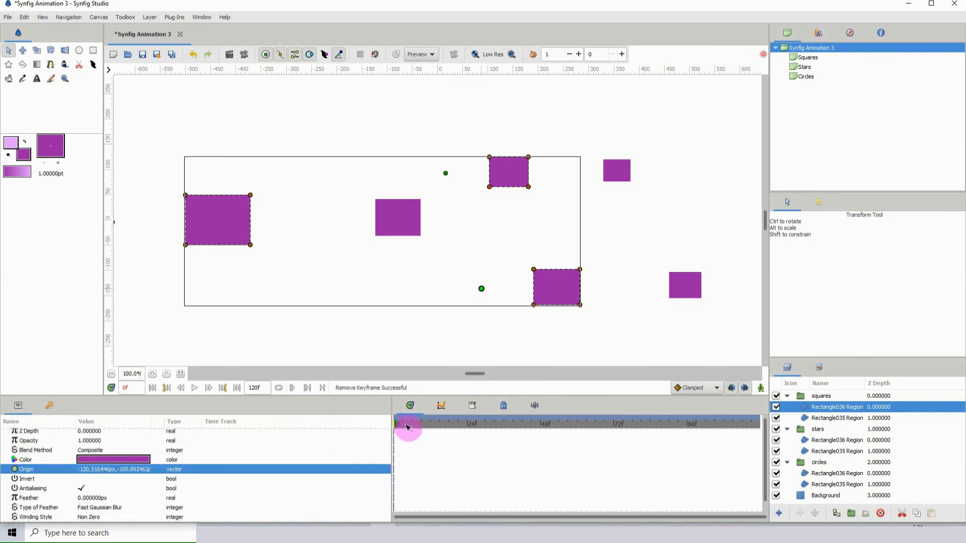
{"action": "left_click", "coordinate": [761, 388]}
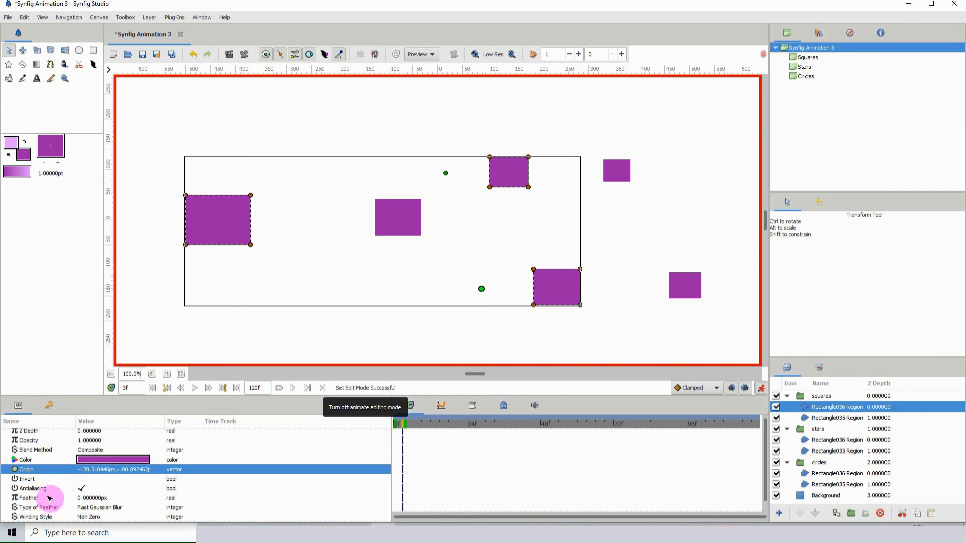
Key the squares group's Canvas to Stars at 3f, Squares at 18f and Circles at 28f.
{"action": "left_click", "coordinate": [802, 398]}
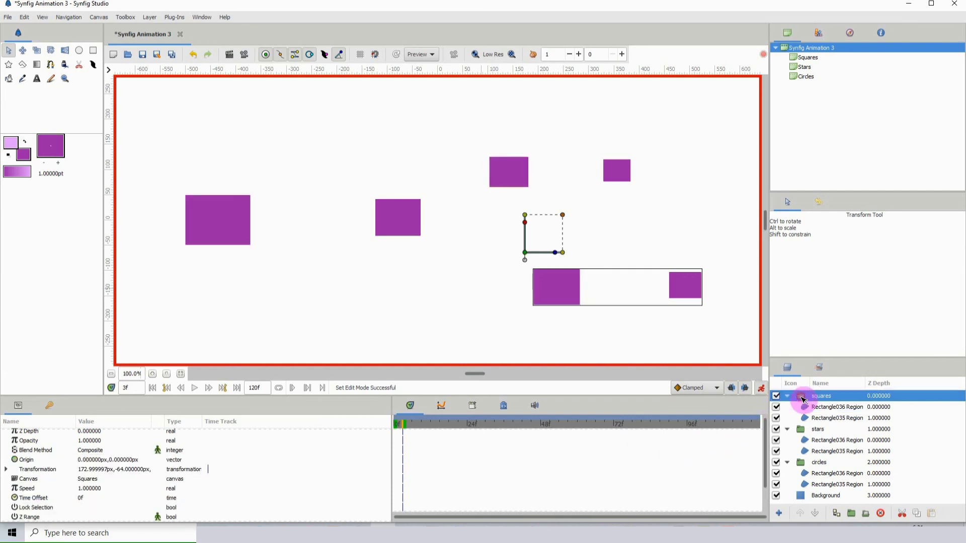
{"action": "left_click", "coordinate": [83, 480]}
{"action": "left_click", "coordinate": [103, 479]}
{"action": "left_click", "coordinate": [108, 494]}
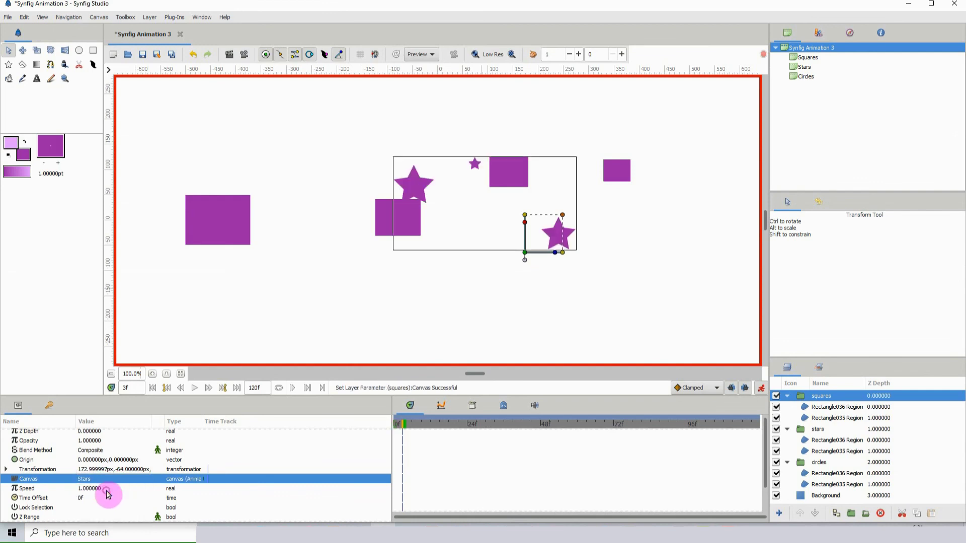
{"action": "left_click", "coordinate": [449, 427]}
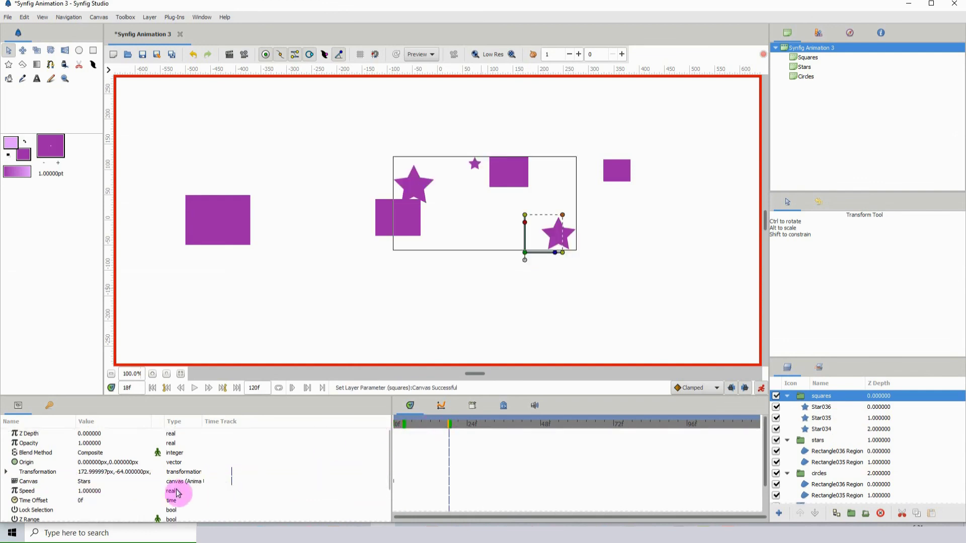
{"action": "left_click", "coordinate": [89, 483]}
{"action": "left_click", "coordinate": [102, 482]}
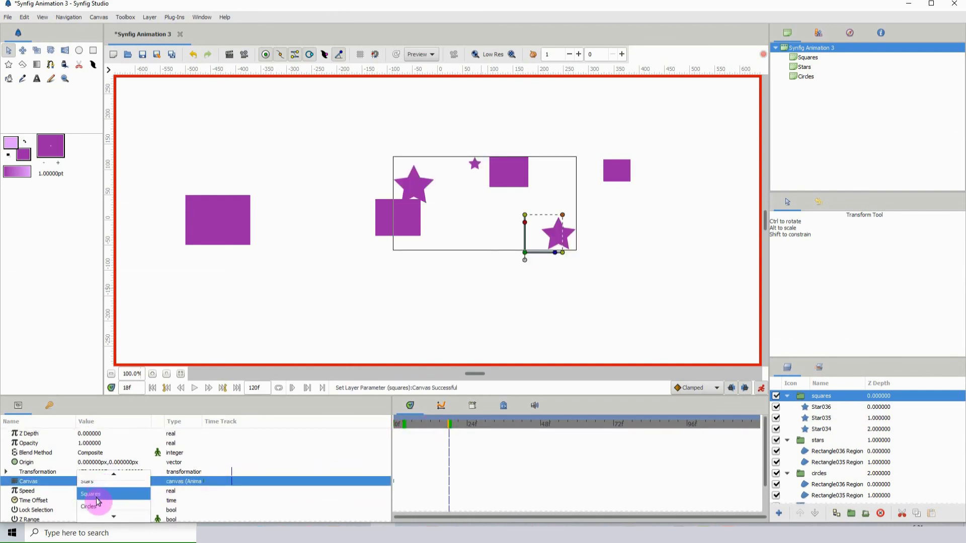
{"action": "left_click", "coordinate": [96, 495]}
{"action": "left_click", "coordinate": [480, 426]}
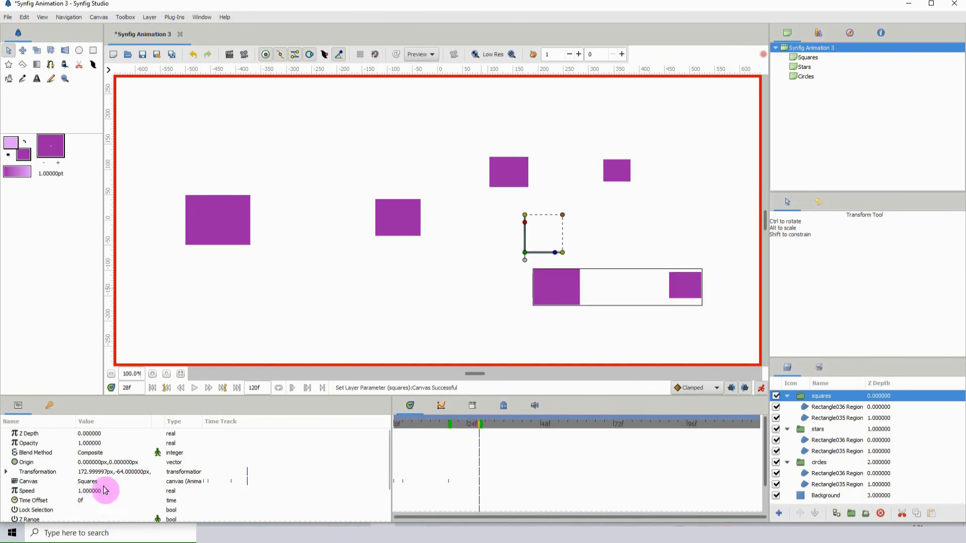
{"action": "left_click", "coordinate": [47, 484]}
{"action": "left_click", "coordinate": [94, 488]}
{"action": "left_click", "coordinate": [101, 501]}
Rewind to frame 0 and play the animation to check the canvas switching.
{"action": "left_click", "coordinate": [478, 429]}
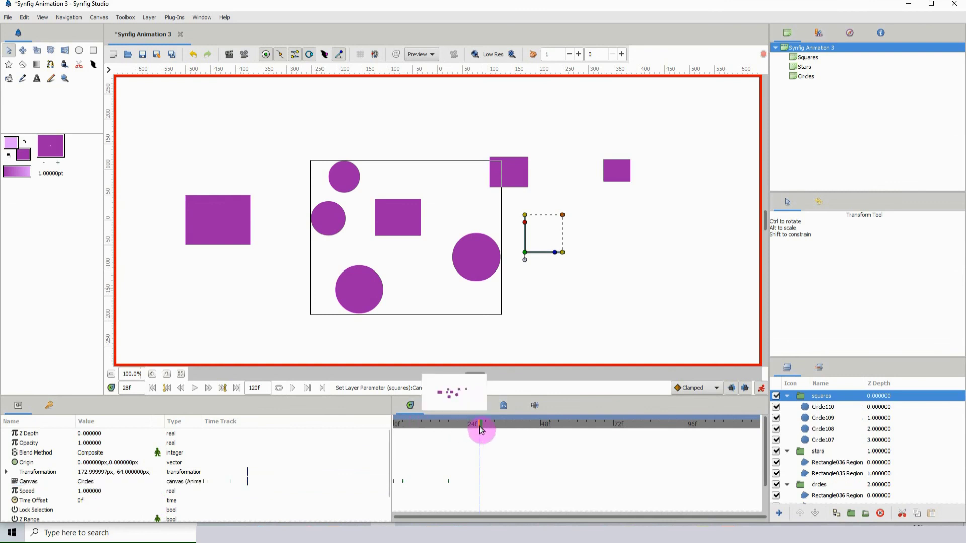
{"action": "left_click_drag", "start_coordinate": [475, 431], "coordinate": [364, 444]}
{"action": "key", "text": "space"}
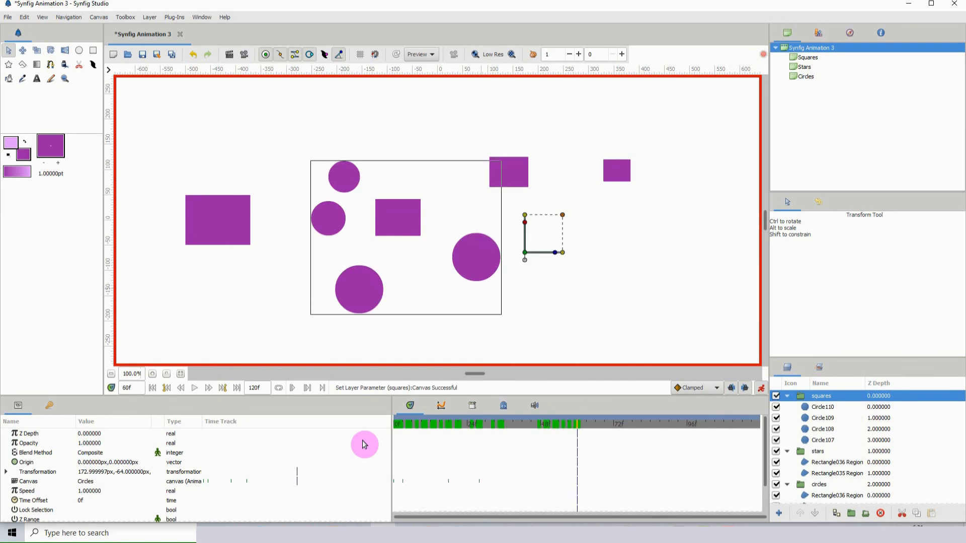
{"action": "key", "text": "space"}
{"action": "left_click", "coordinate": [393, 427]}
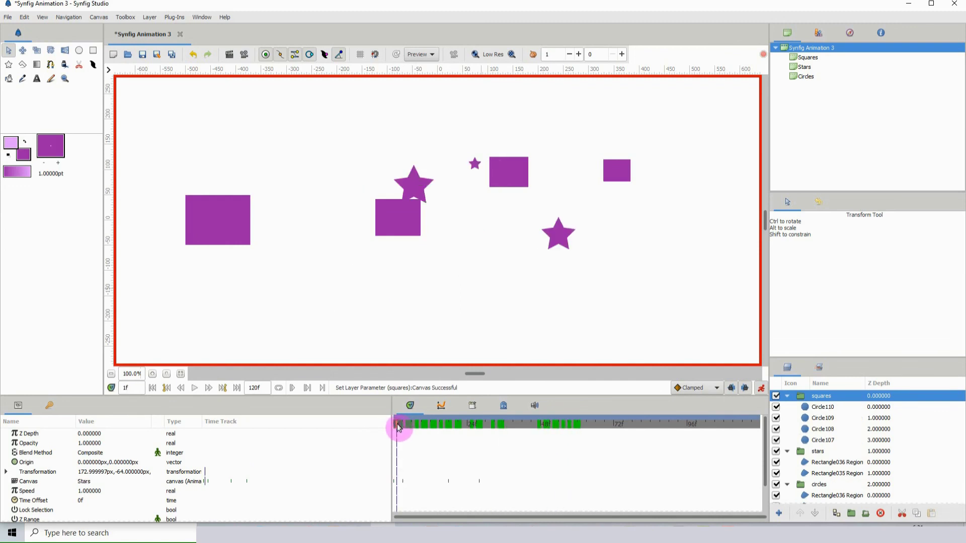